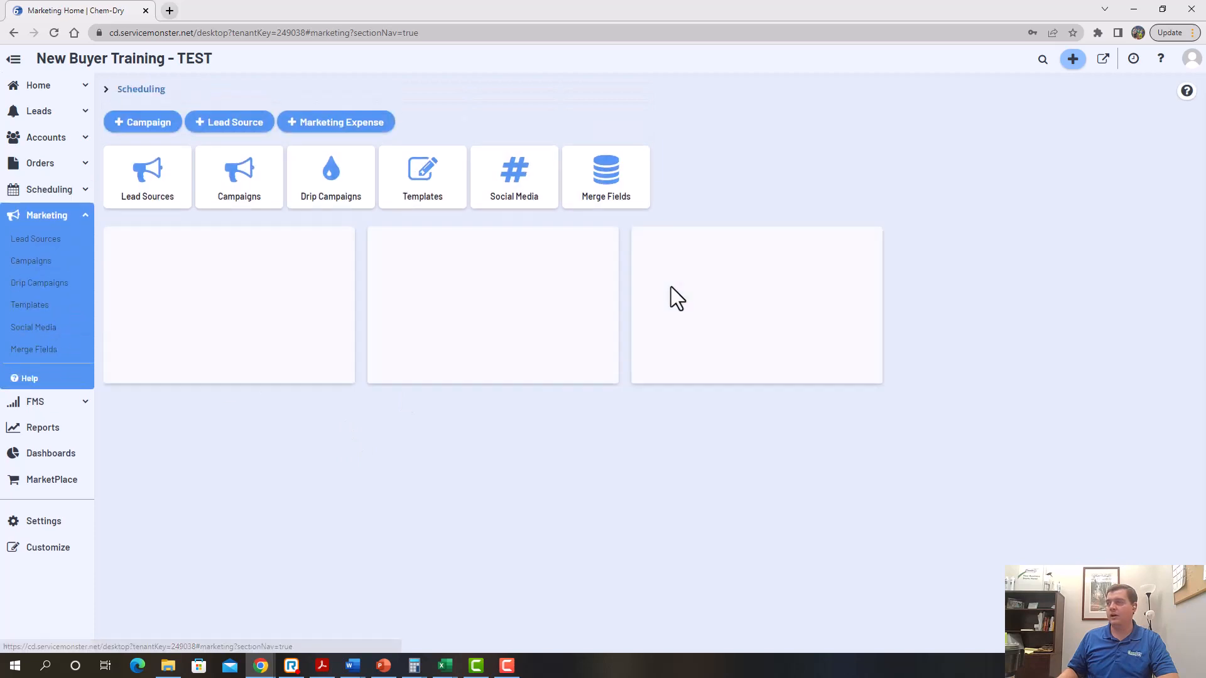
Quick-add a new customer with first and last name, mobile number and e-mail address
{"action": "left_click", "coordinate": [1073, 63]}
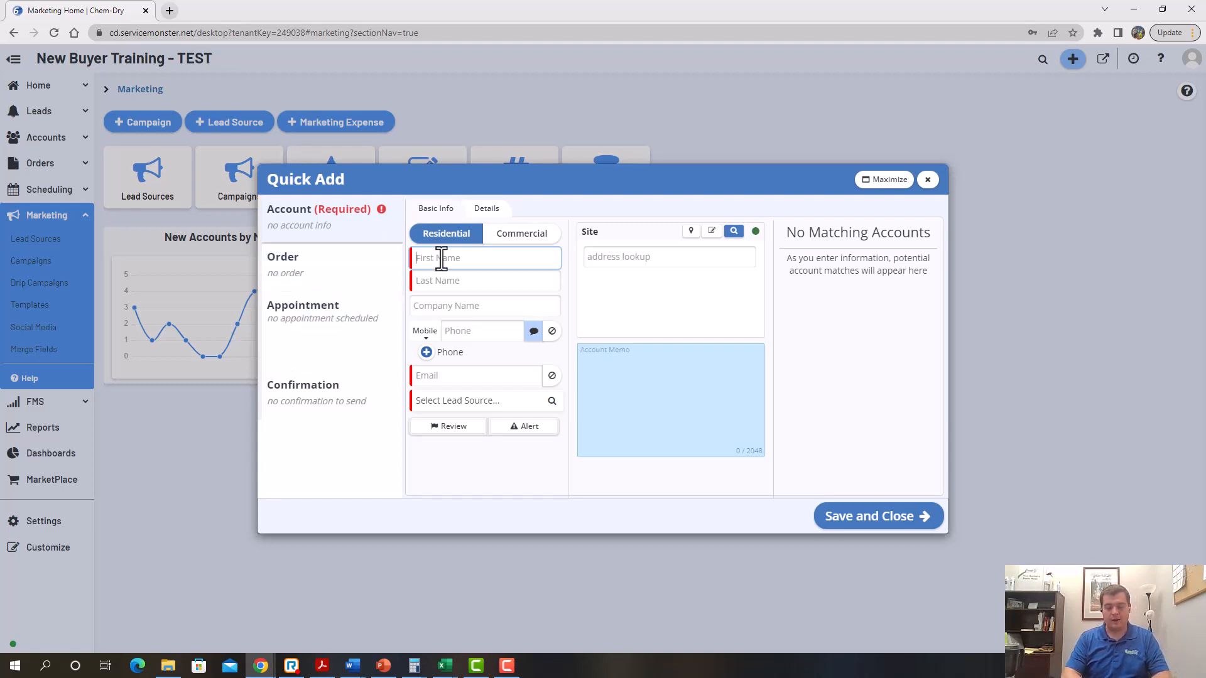
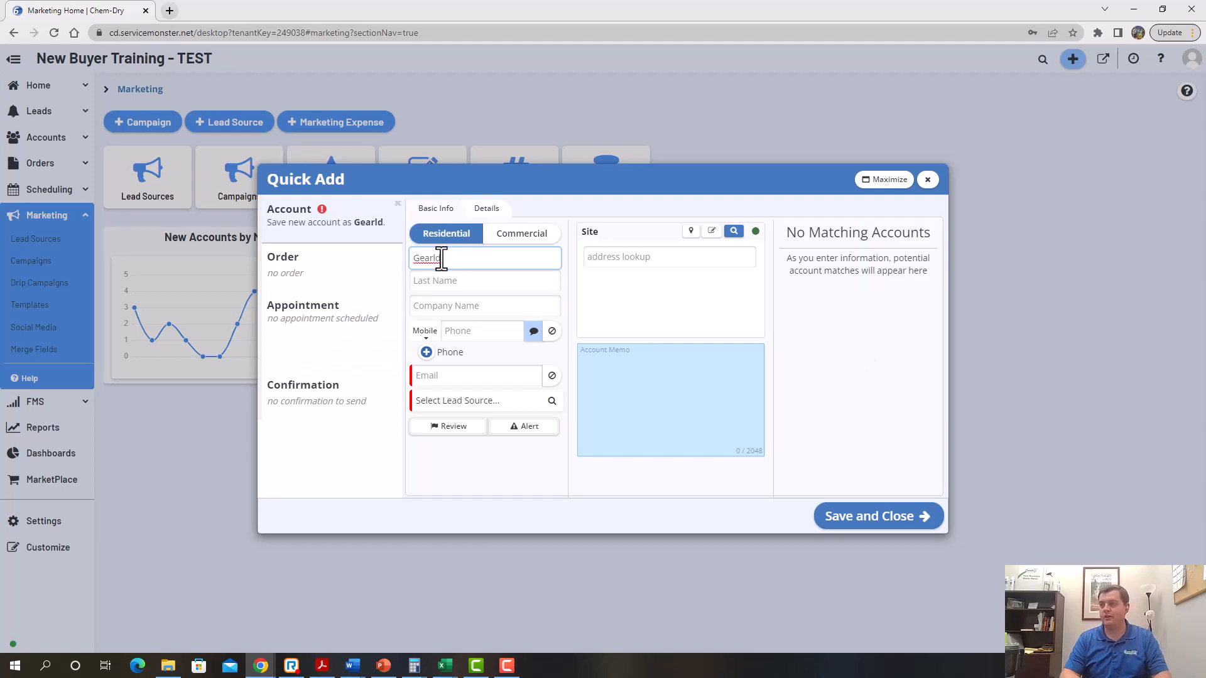
{"action": "key", "text": "Tab"}
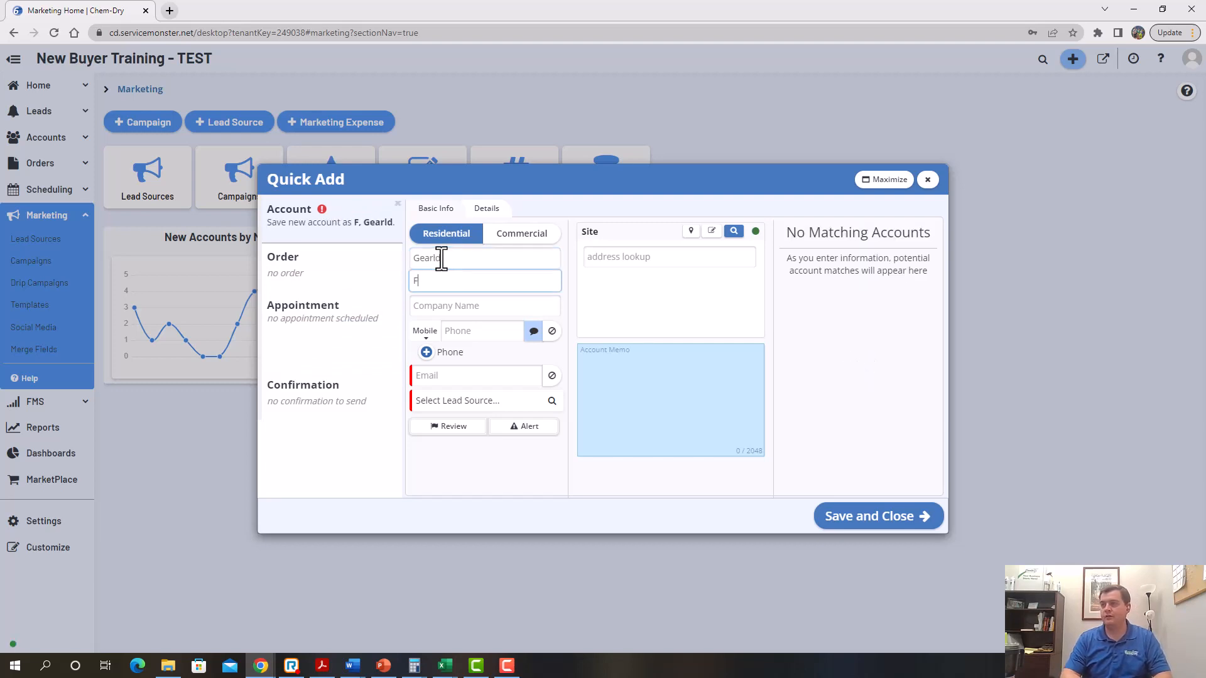
{"action": "key", "text": "Tab"}
{"action": "key", "text": "Tab"}
{"action": "key", "text": "Tab"}
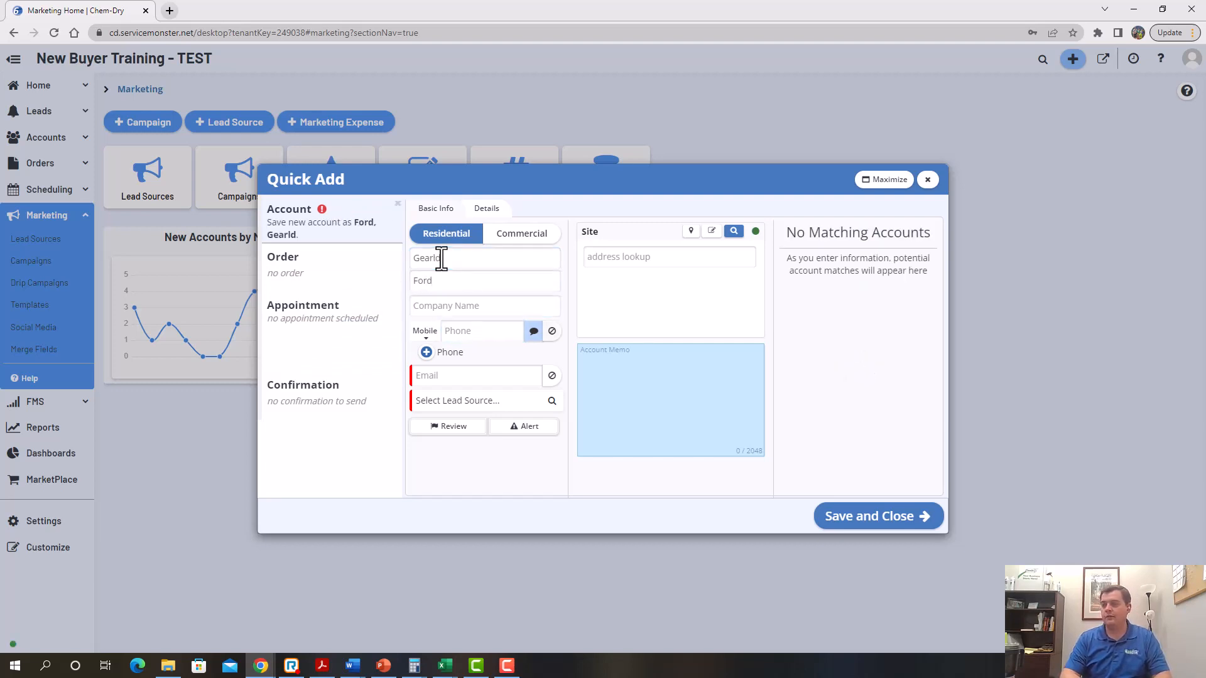
{"action": "key", "text": "shift+Tab"}
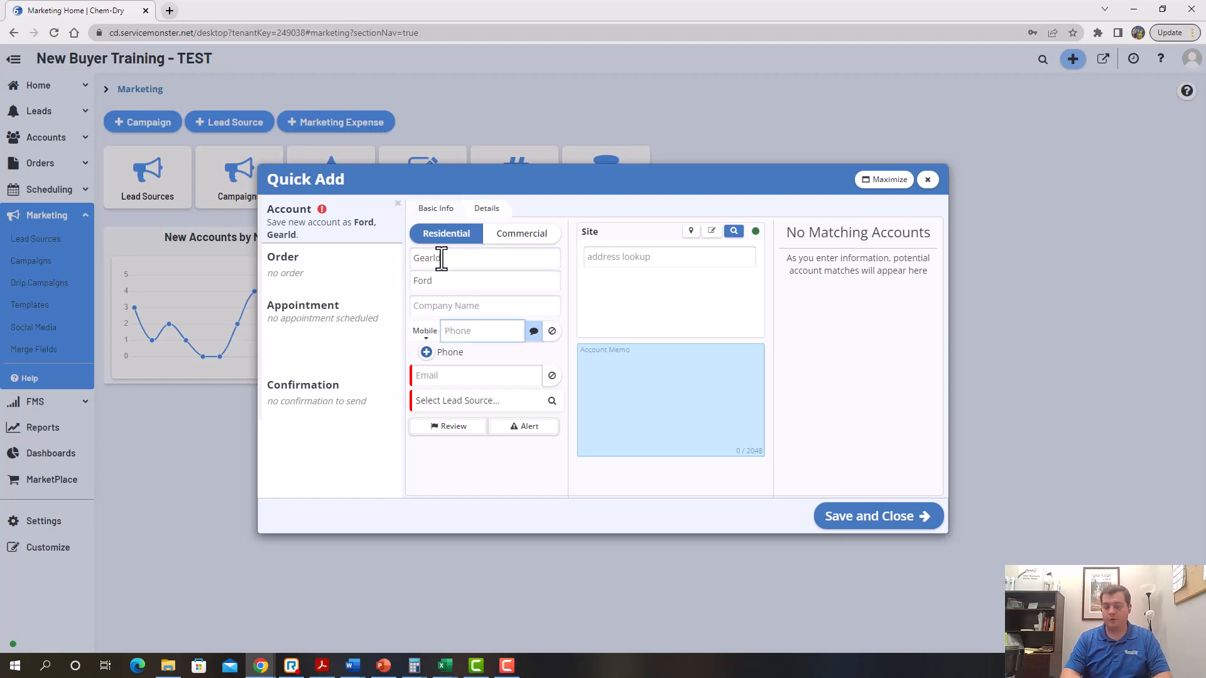
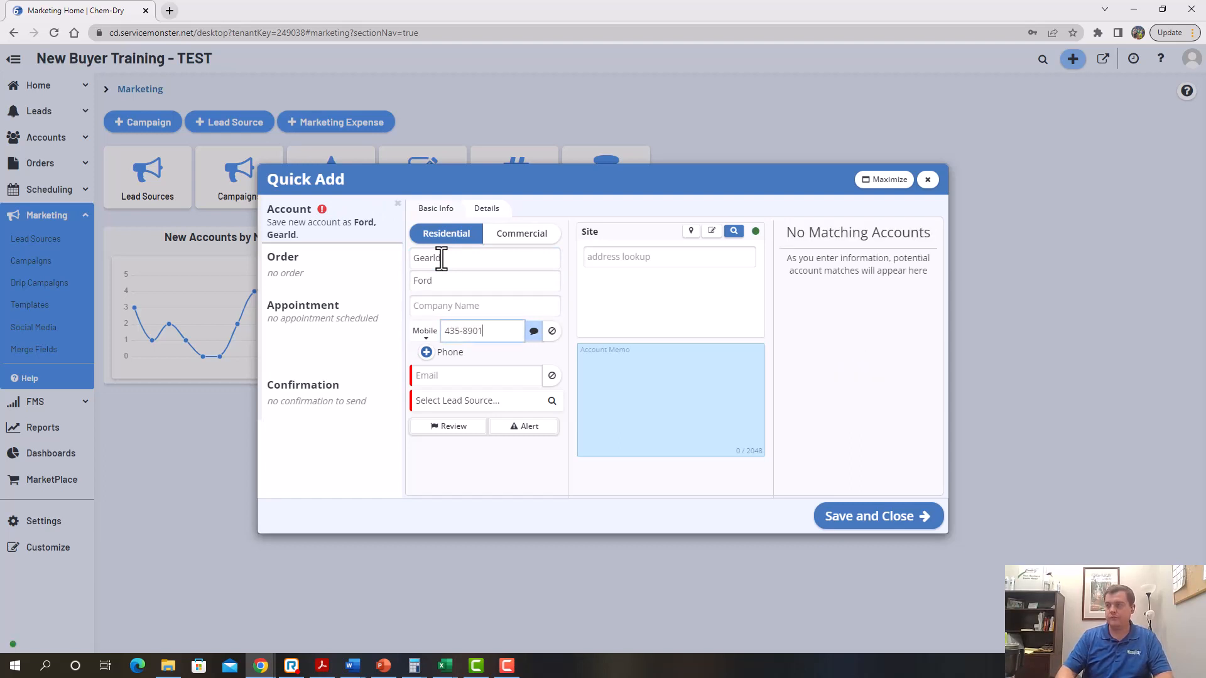
{"action": "key", "text": "Tab"}
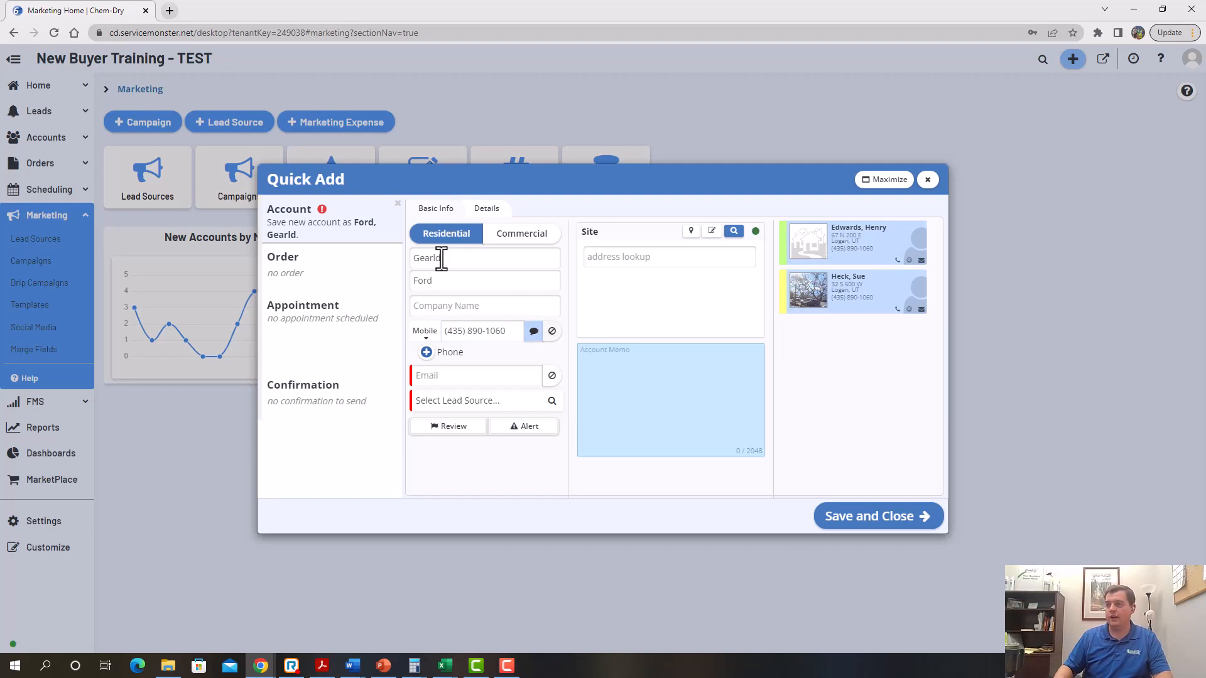
{"action": "key", "text": "Tab"}
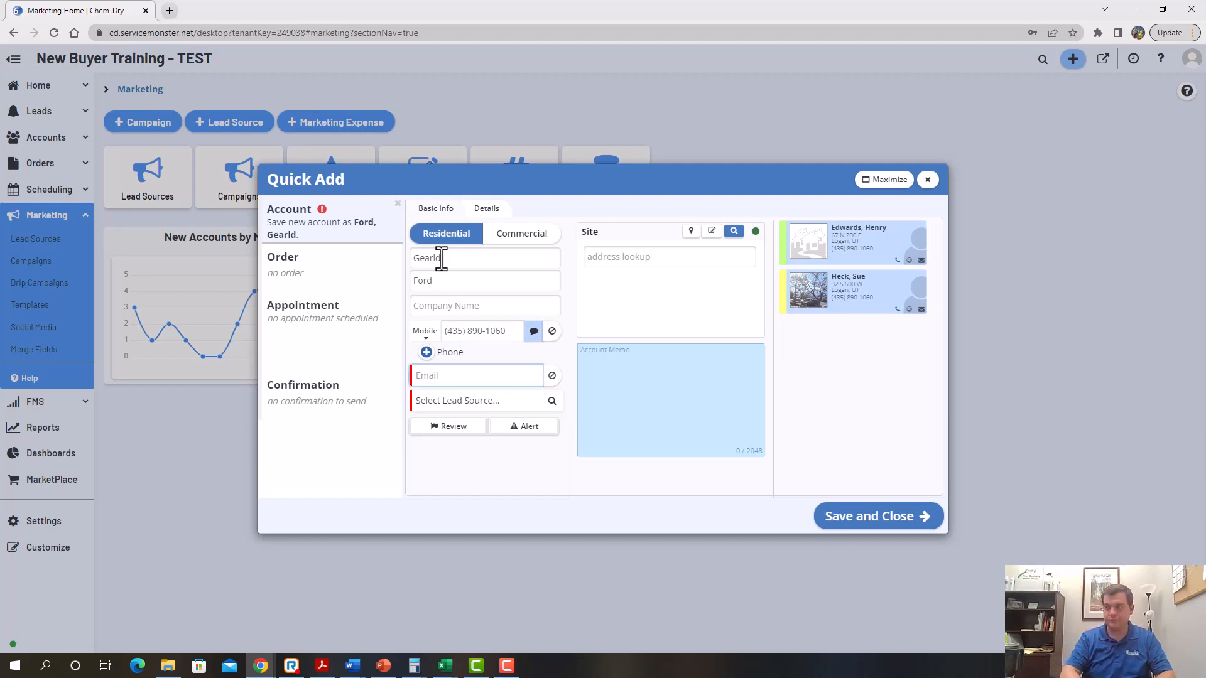
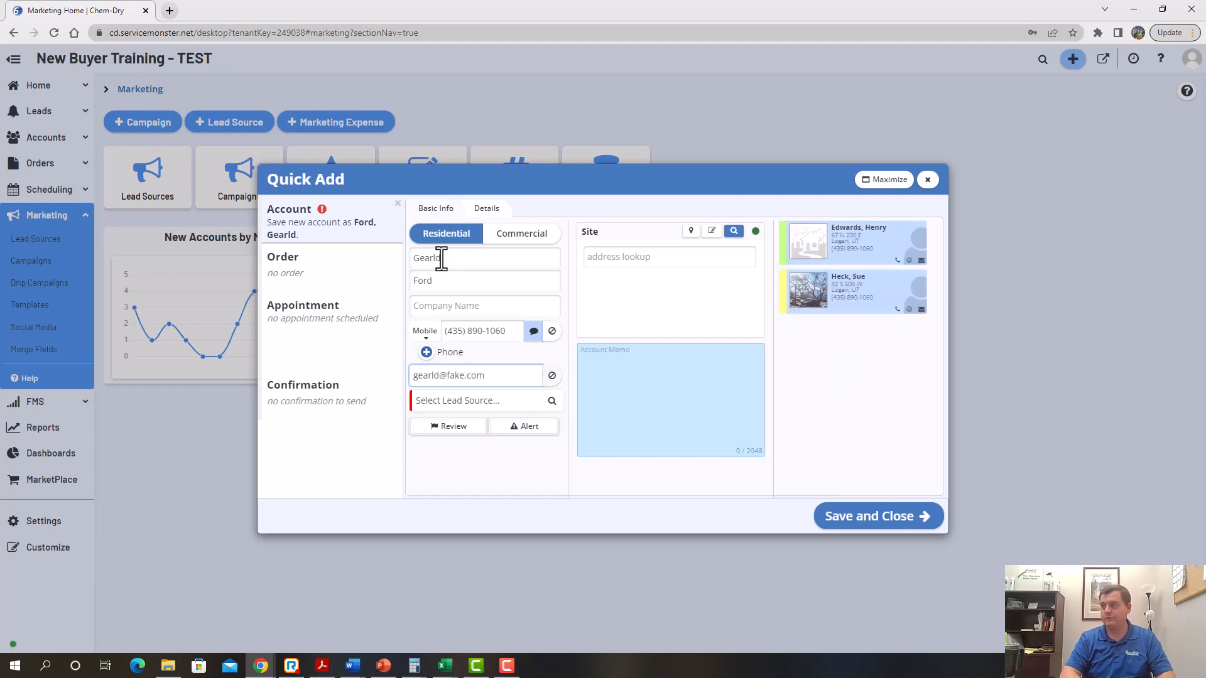
Set the new customer's lead source to PPC
{"action": "left_click", "coordinate": [552, 403]}
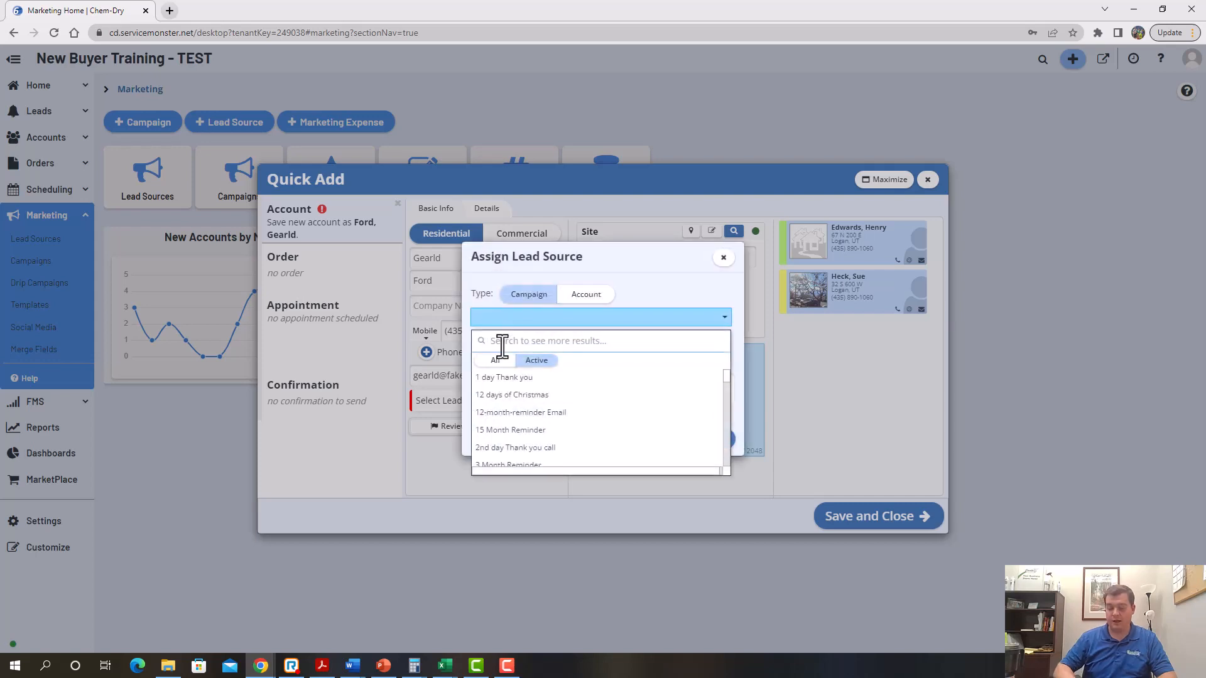
{"action": "type", "text": "ppc"}
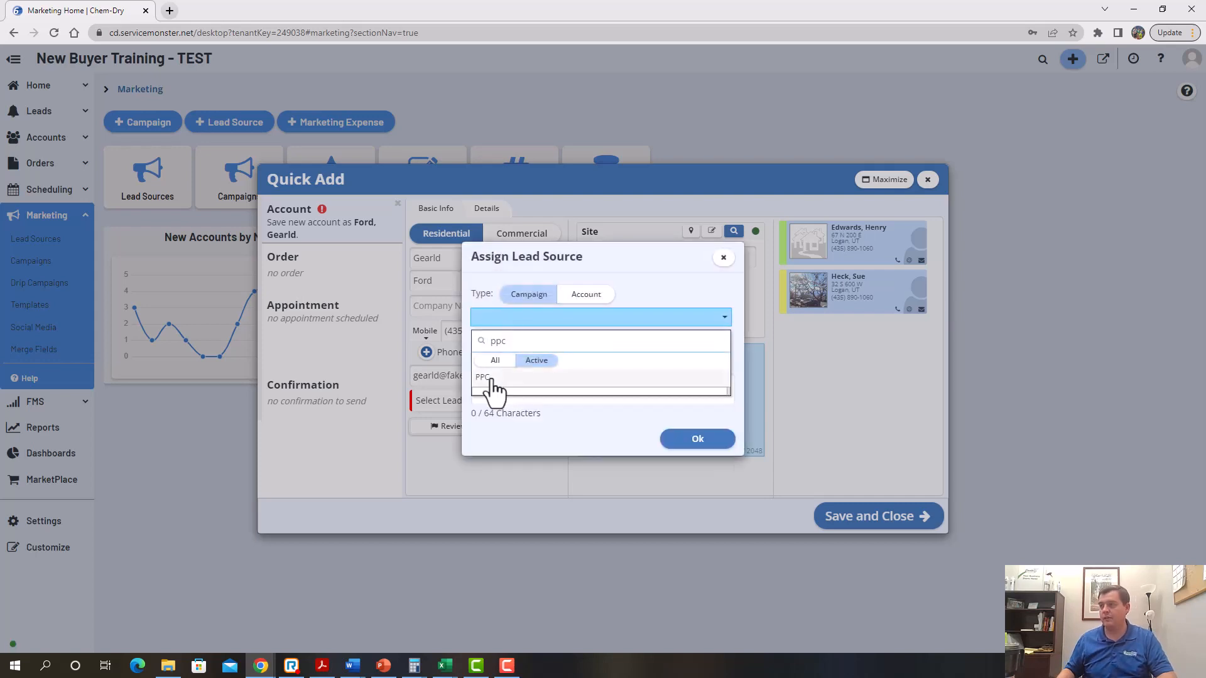
{"action": "left_click", "coordinate": [489, 378]}
{"action": "left_click", "coordinate": [696, 439]}
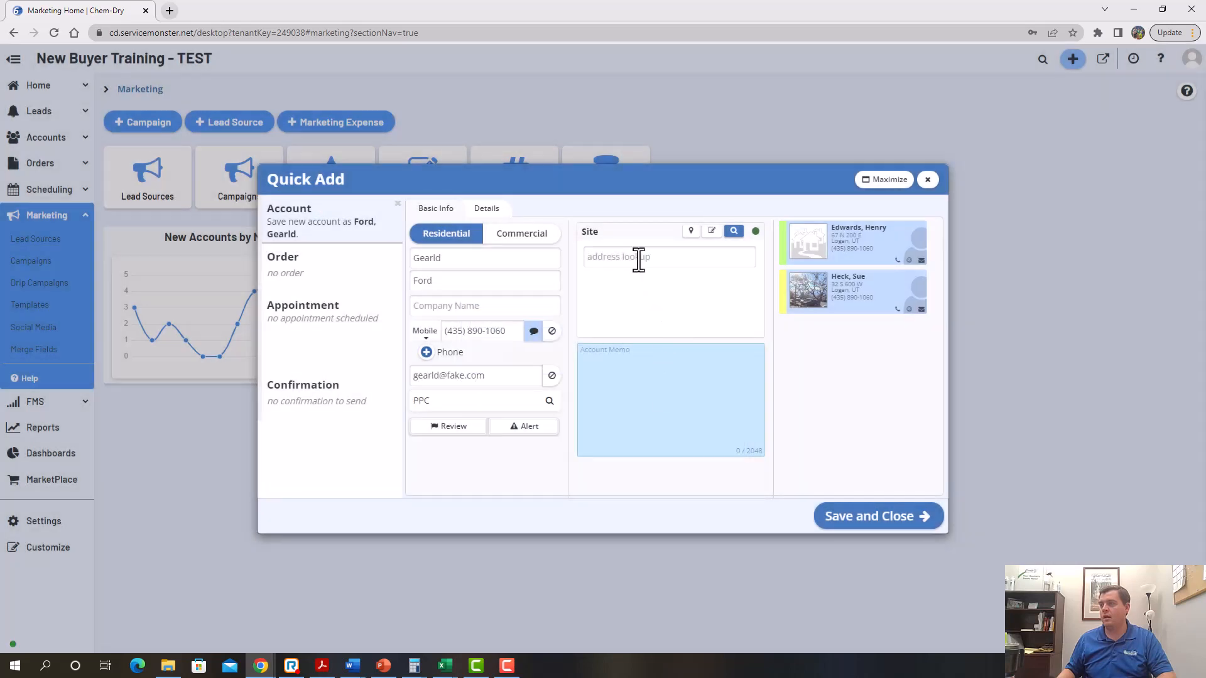
Look up the customer's site address and select the matching suggestion
{"action": "left_click", "coordinate": [639, 257]}
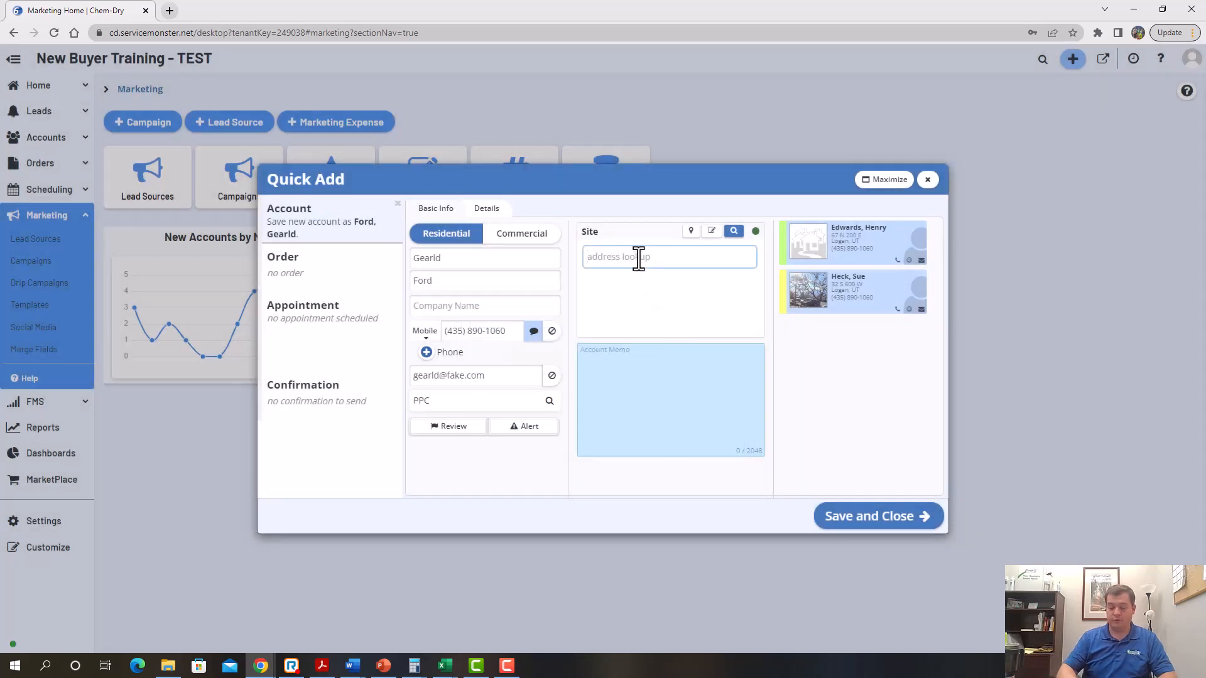
{"action": "type", "text": "123 m"}
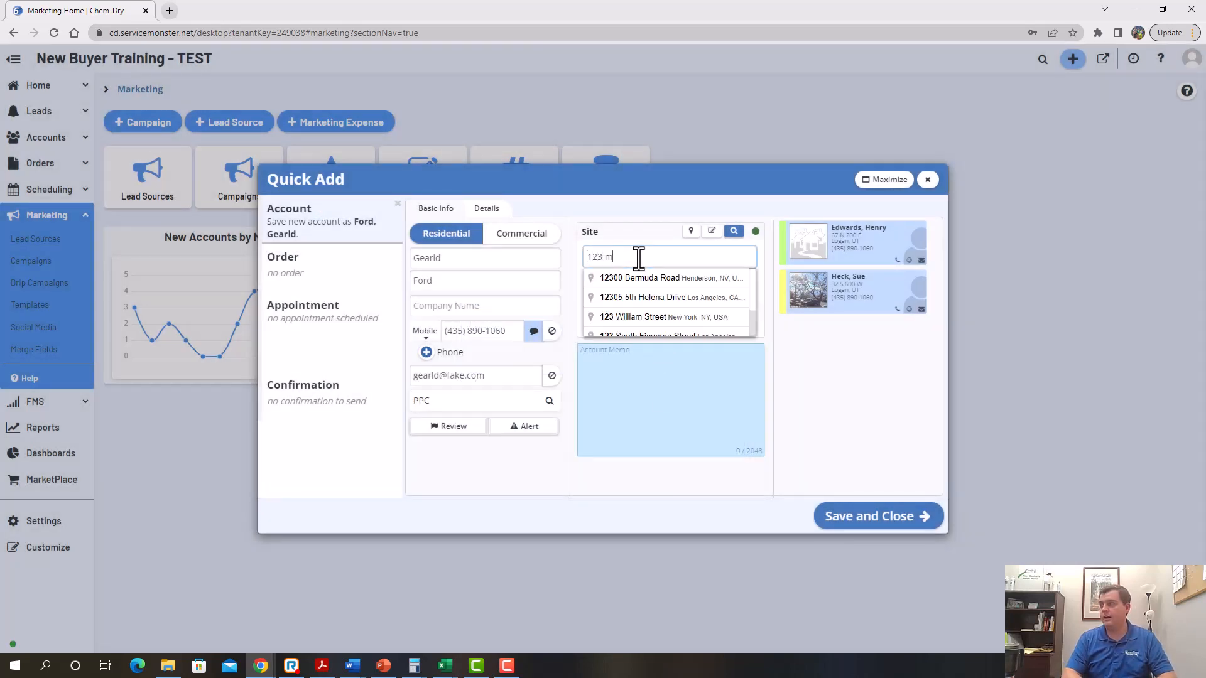
{"action": "type", "text": "ain s"}
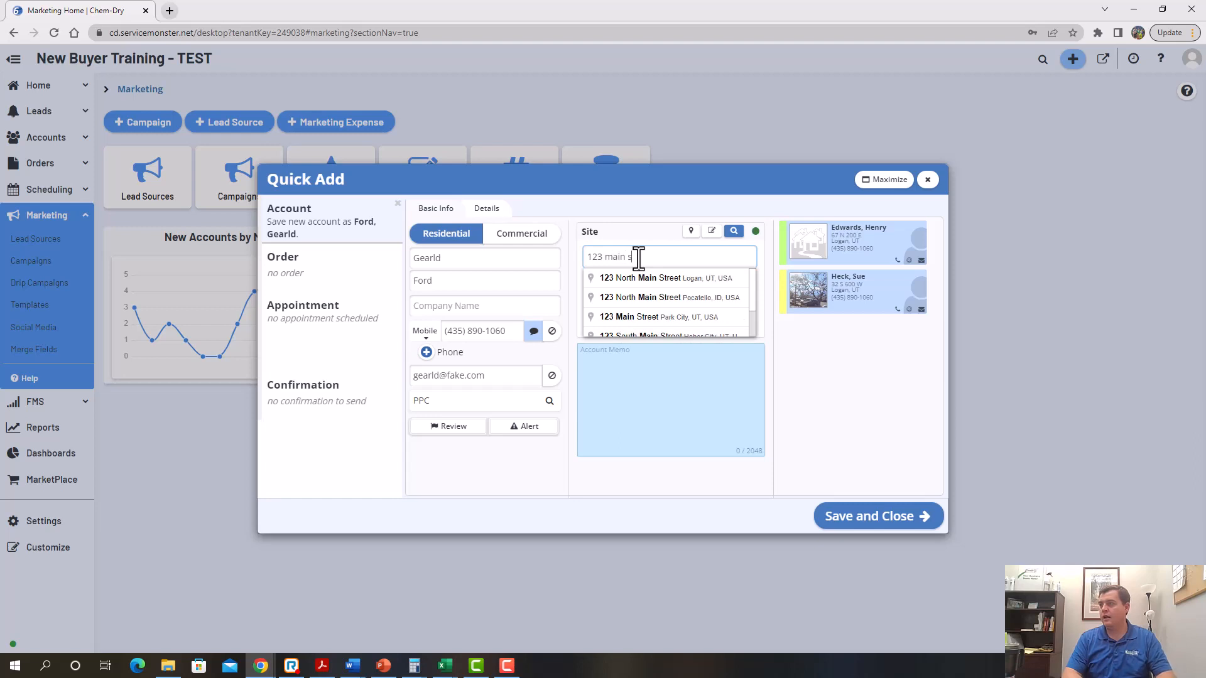
{"action": "type", "text": "tree"}
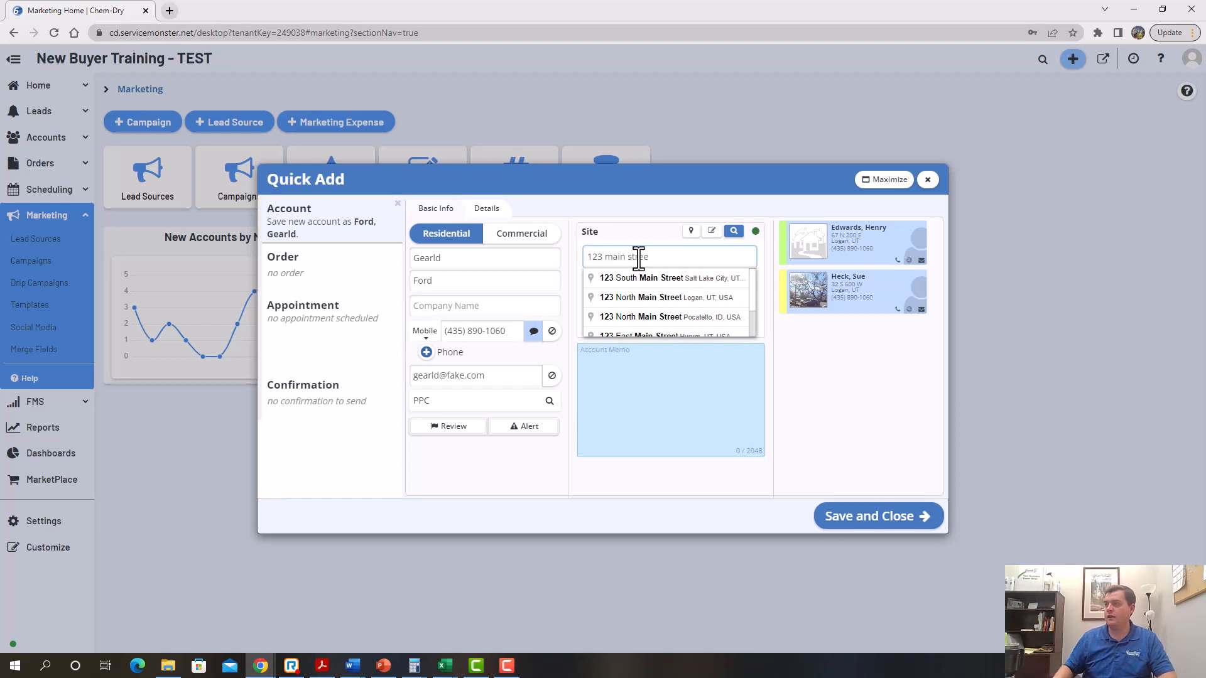
{"action": "left_click", "coordinate": [722, 297]}
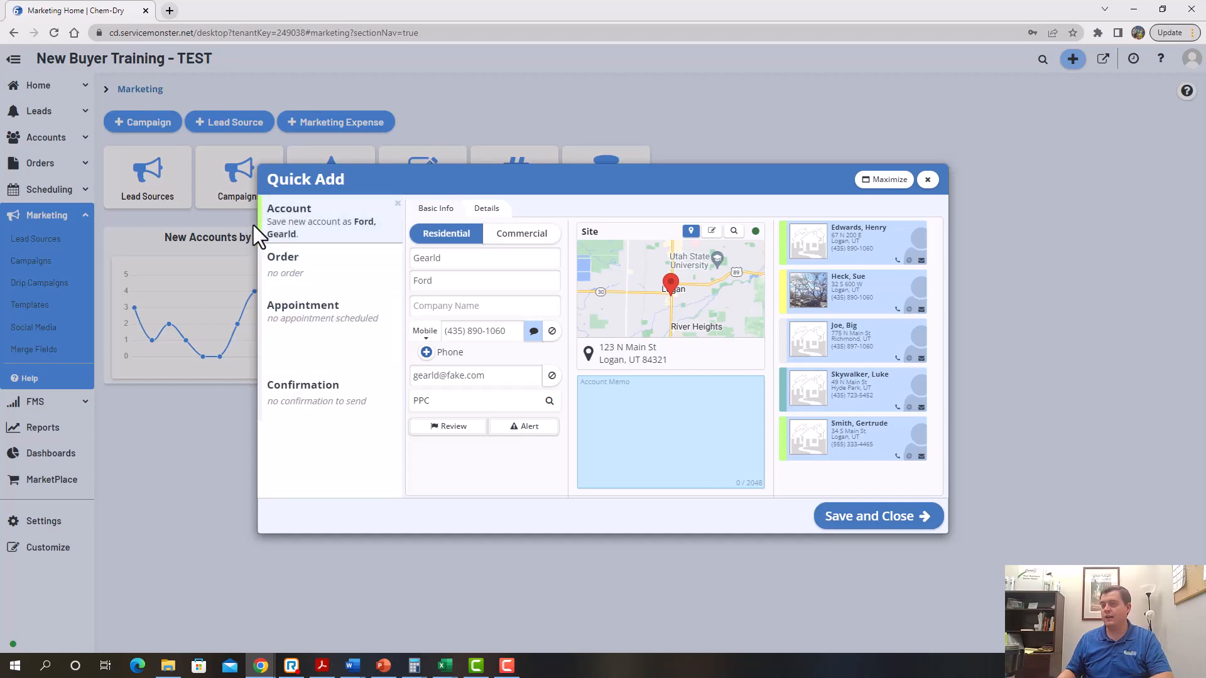
Create a new work order with Carpet Cleaning at quantity 3 for $150.00
{"action": "left_click", "coordinate": [314, 277]}
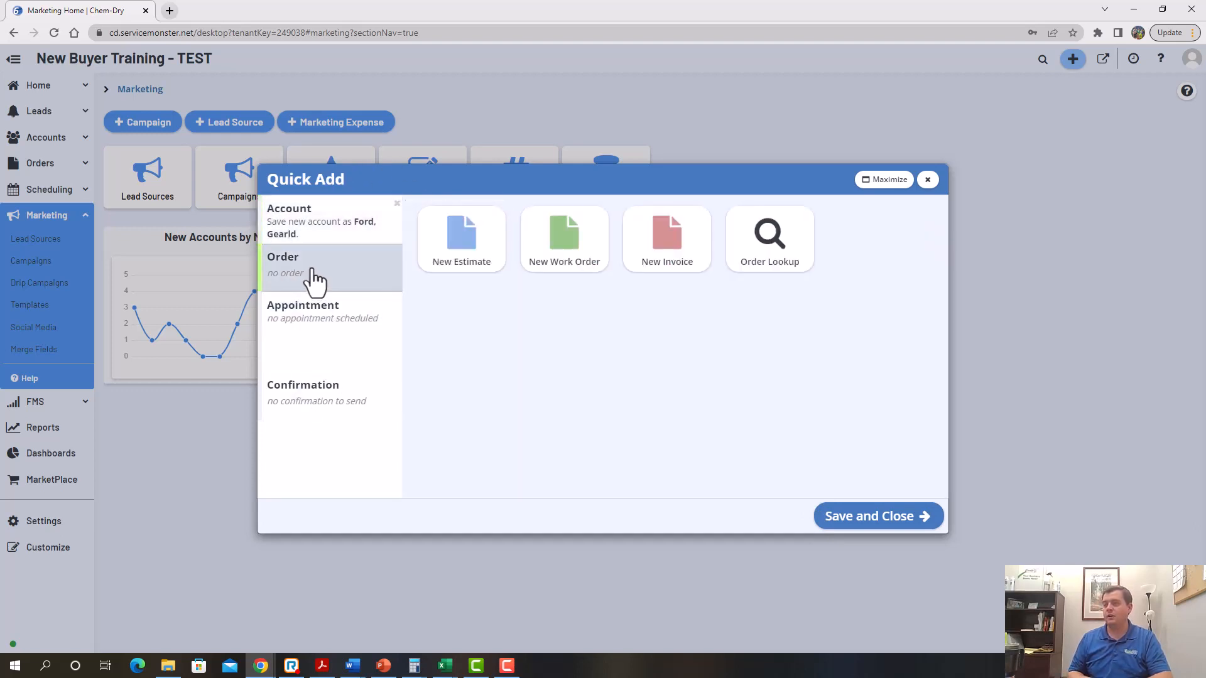
{"action": "left_click", "coordinate": [544, 258]}
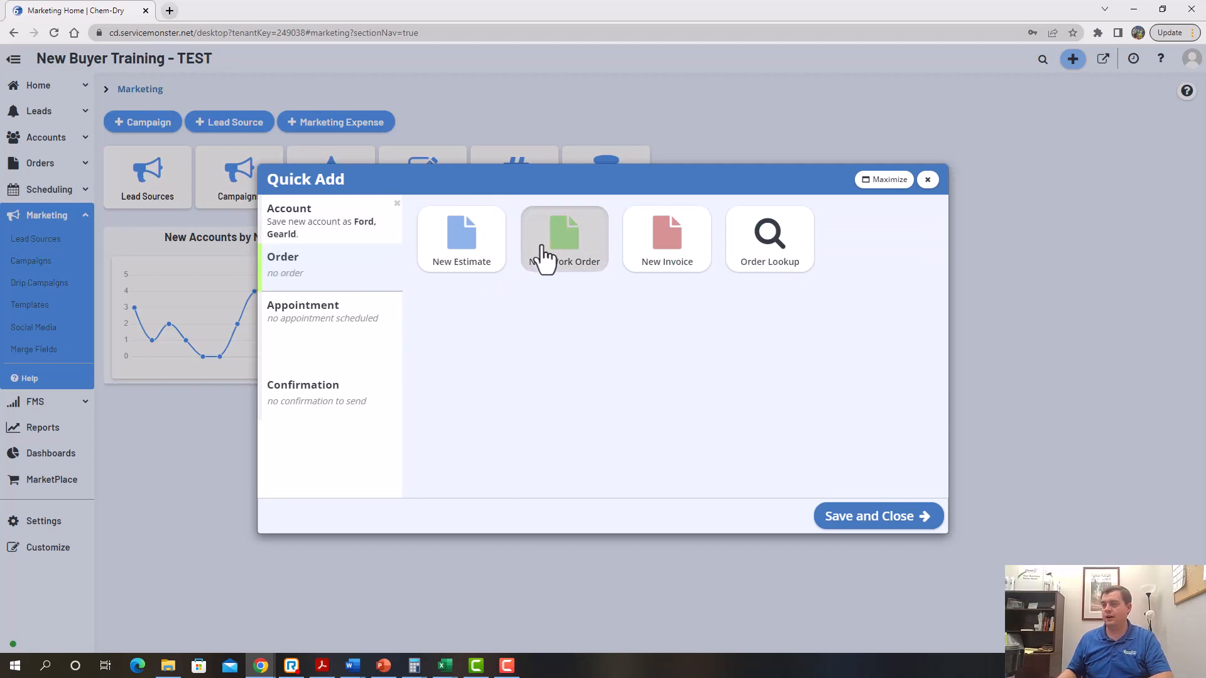
{"action": "left_click", "coordinate": [522, 273]}
{"action": "type", "text": "Ca"}
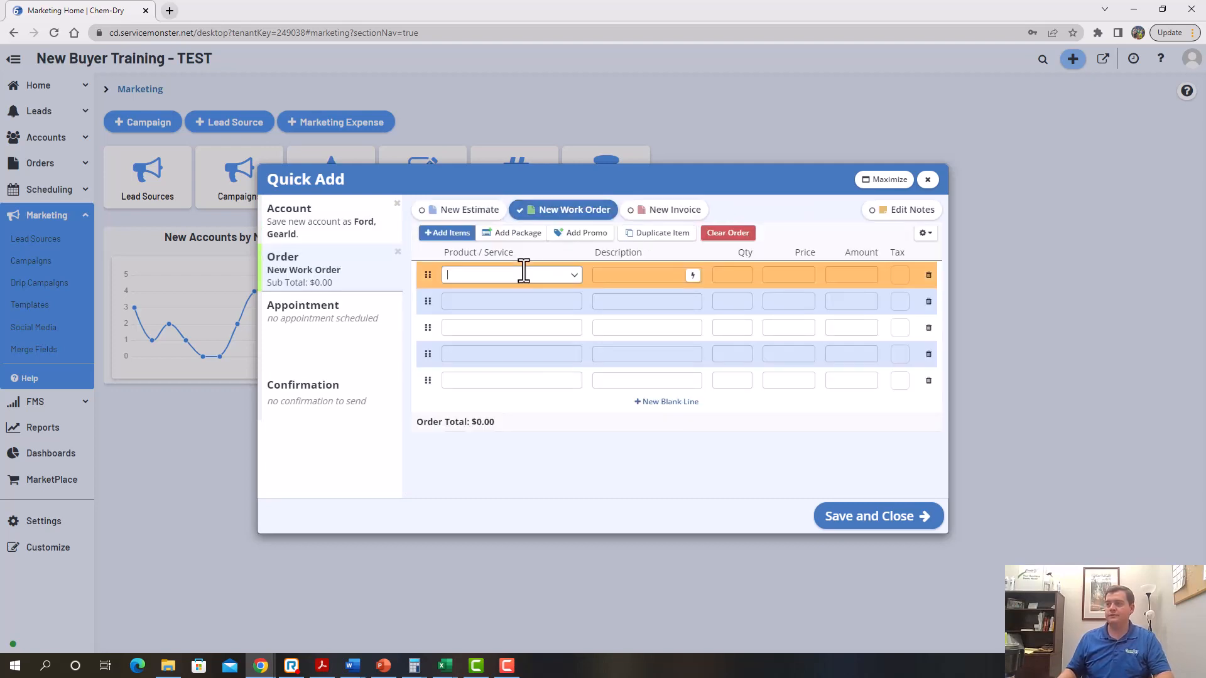
{"action": "type", "text": "rpet"}
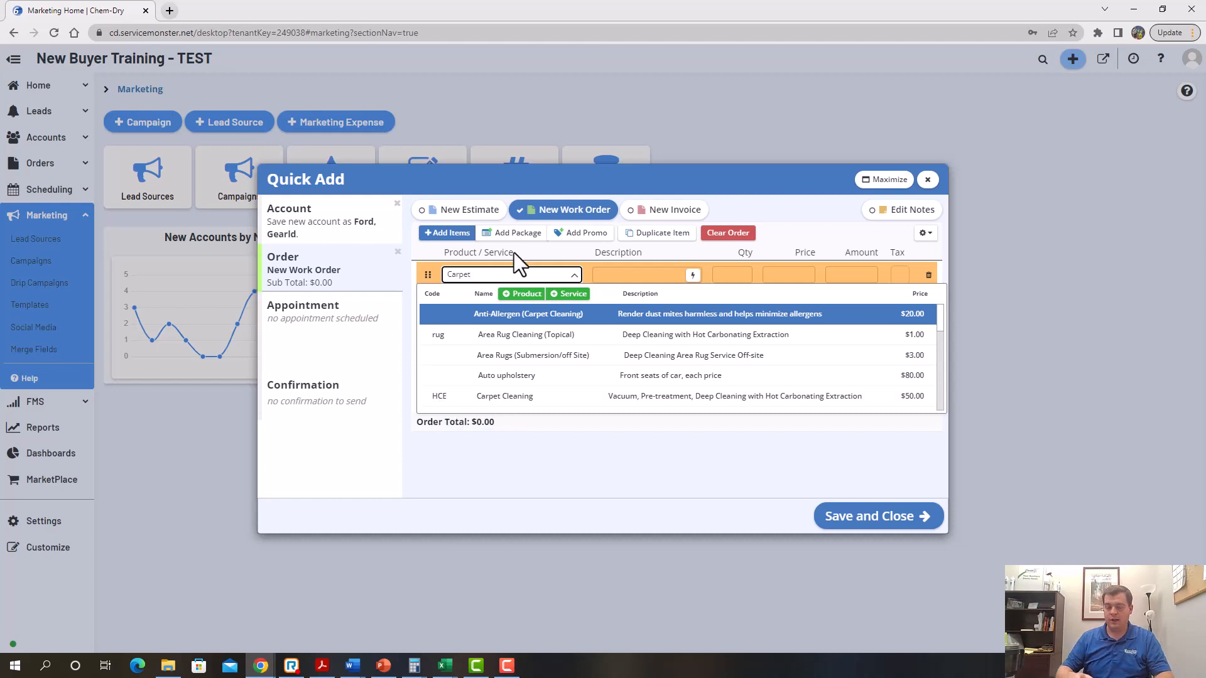
{"action": "key", "text": "BackSpace"}
{"action": "key", "text": "BackSpace"}
{"action": "key", "text": "BackSpace"}
{"action": "key", "text": "BackSpace"}
{"action": "key", "text": "BackSpace"}
{"action": "key", "text": "BackSpace"}
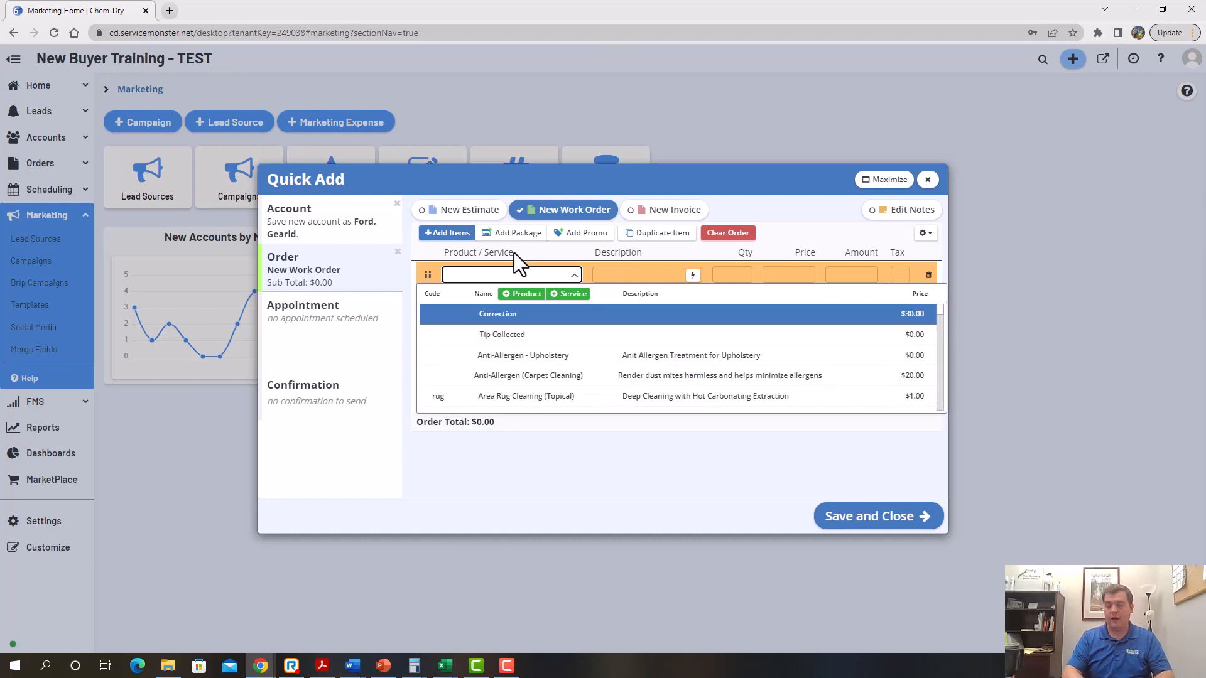
{"action": "type", "text": "HCE"}
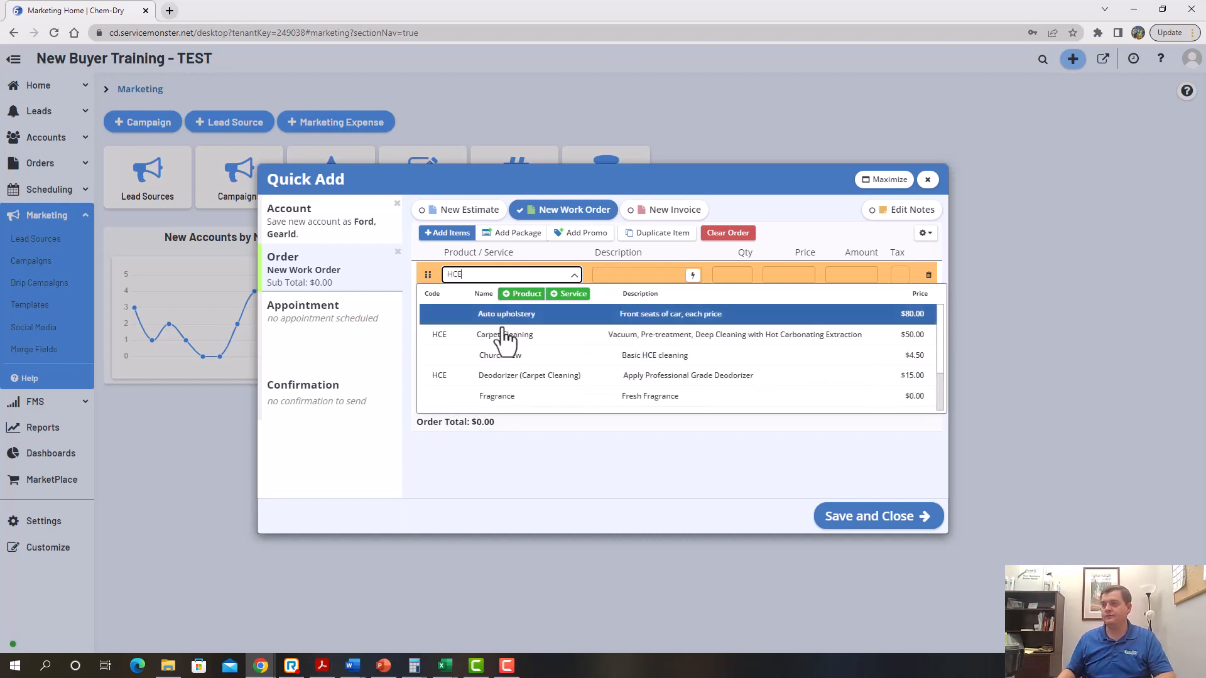
{"action": "left_click", "coordinate": [504, 343]}
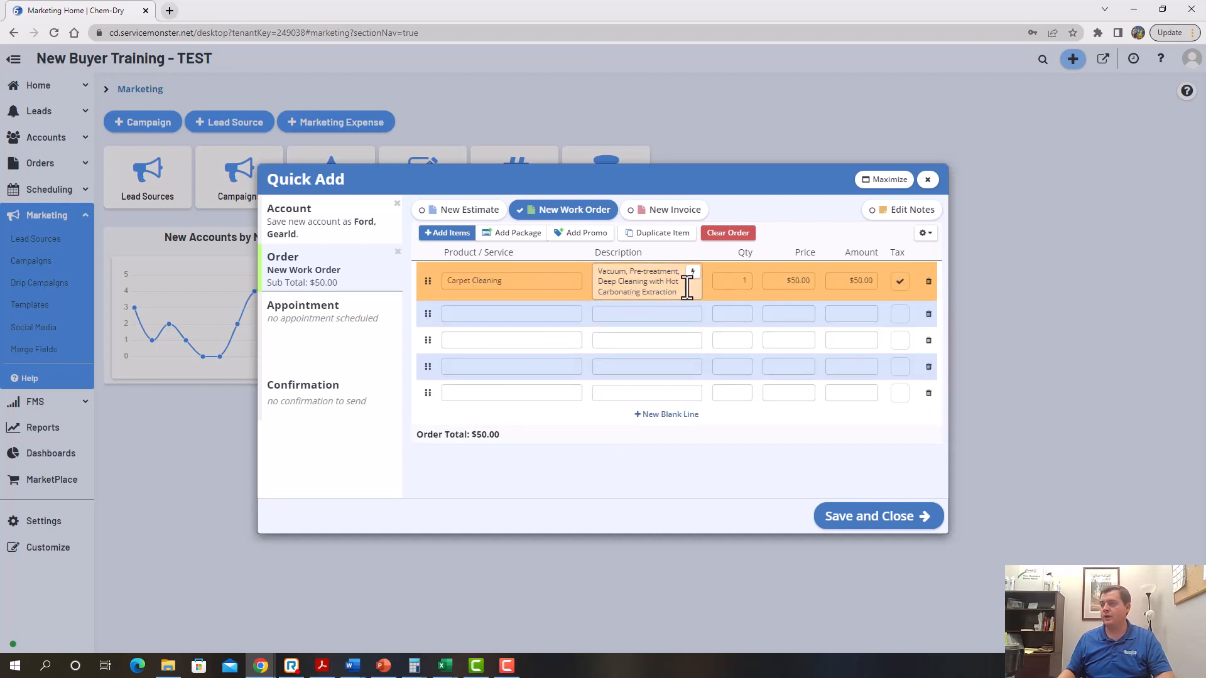
{"action": "key", "text": "Tab"}
{"action": "key", "text": "Tab"}
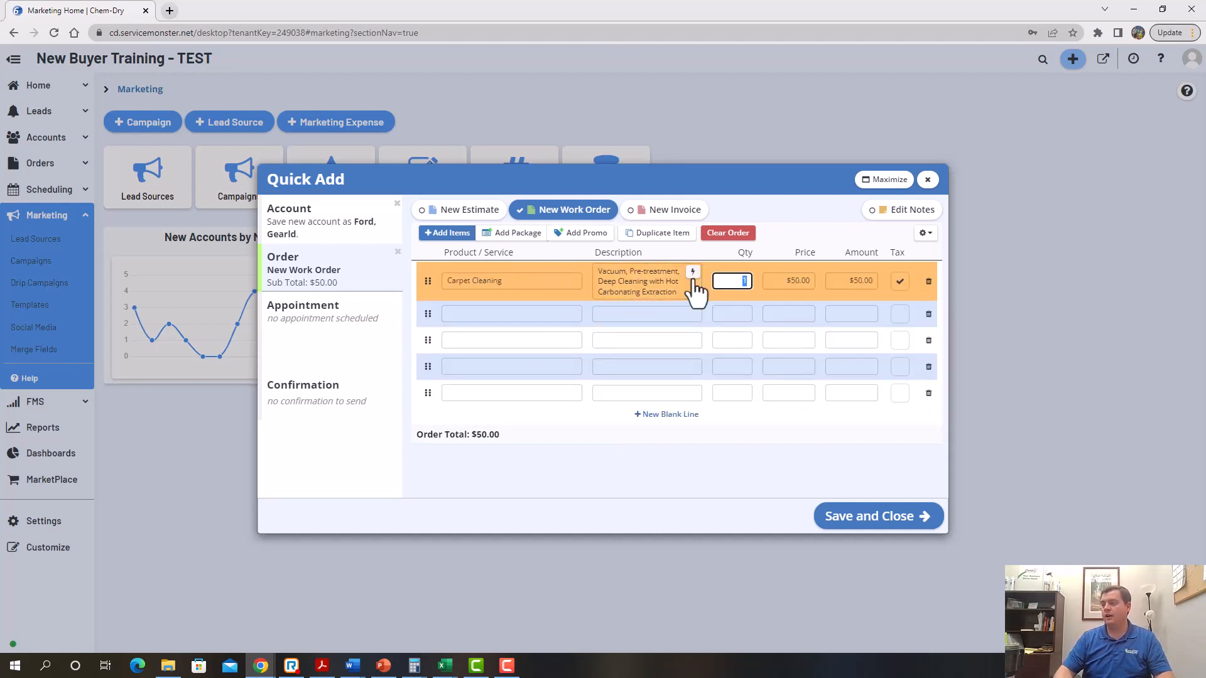
{"action": "type", "text": "3"}
{"action": "key", "text": "Tab"}
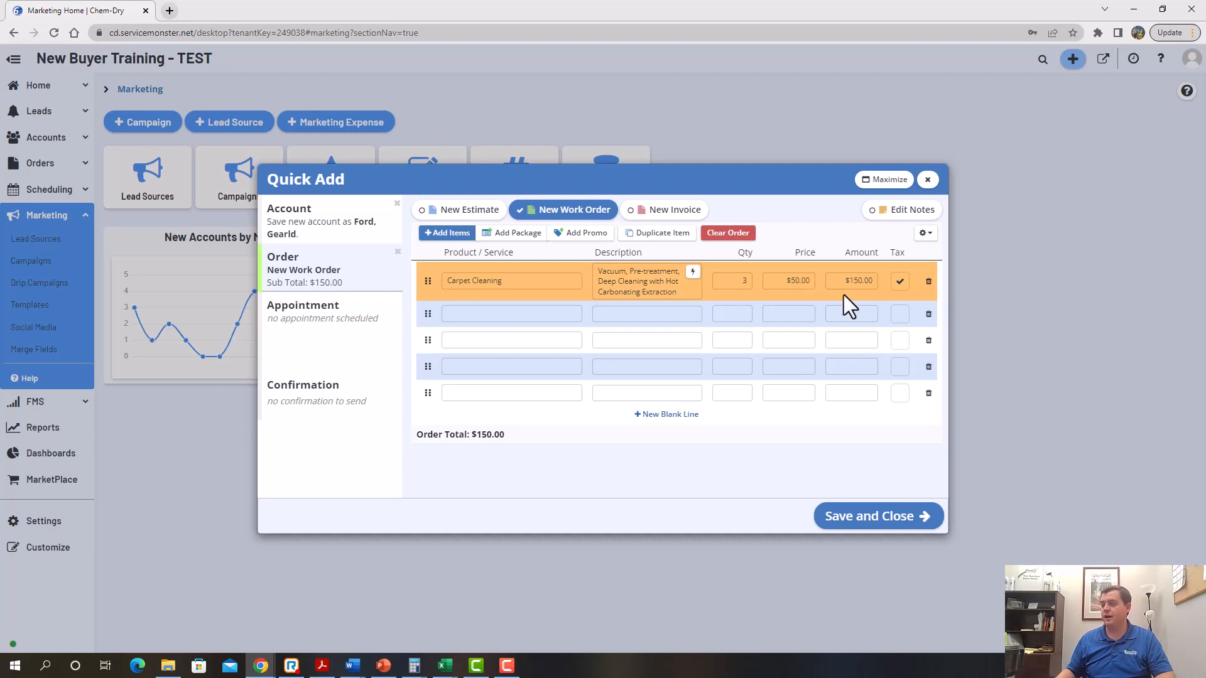
{"action": "left_click", "coordinate": [318, 328]}
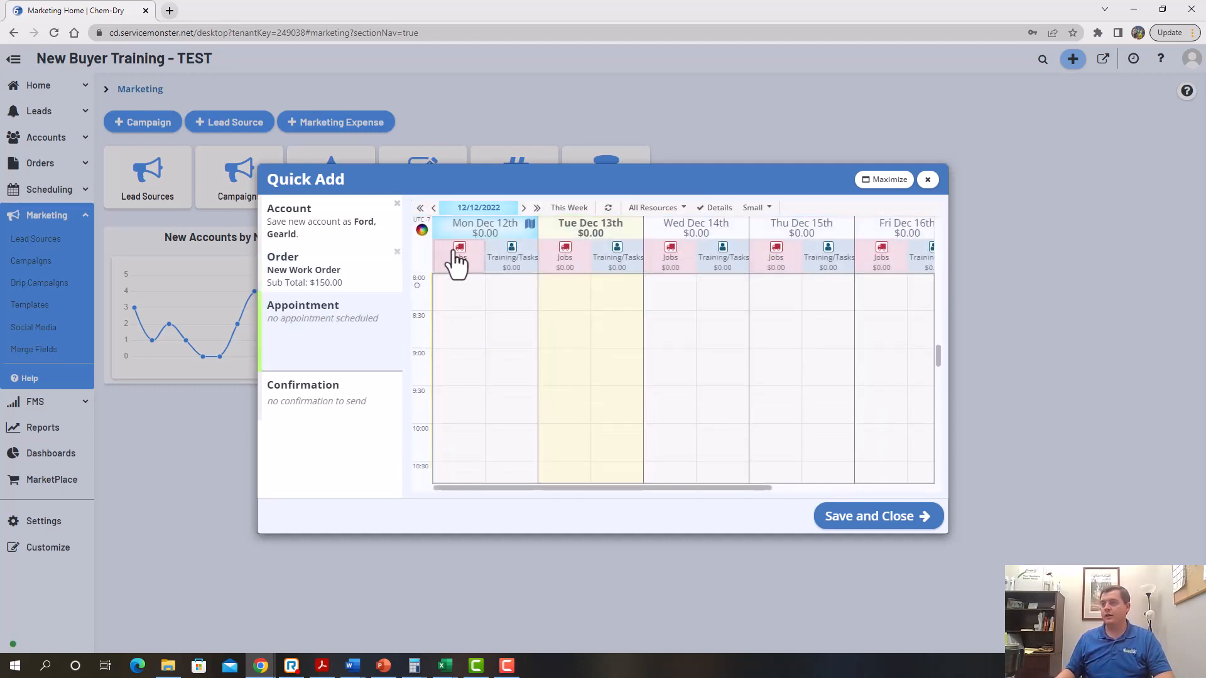
Save the schedule colour settings and return to the Dec 12, 2022 week calendar
{"action": "left_click", "coordinate": [423, 231]}
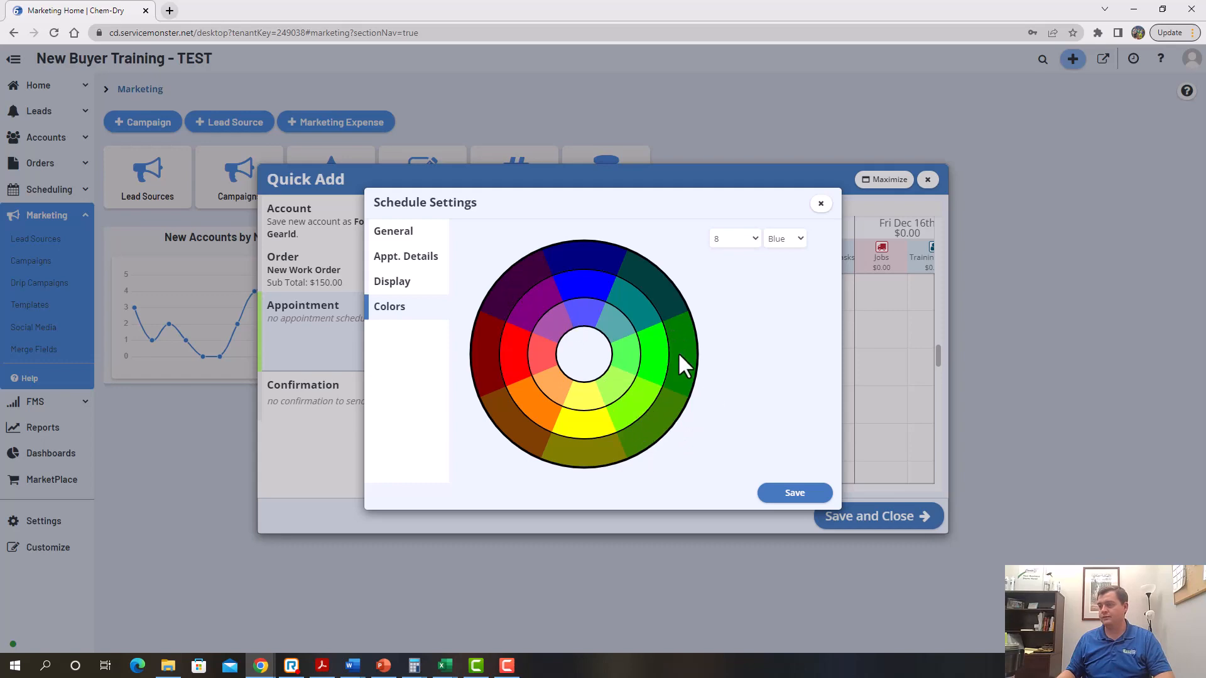
{"action": "left_click", "coordinate": [793, 494]}
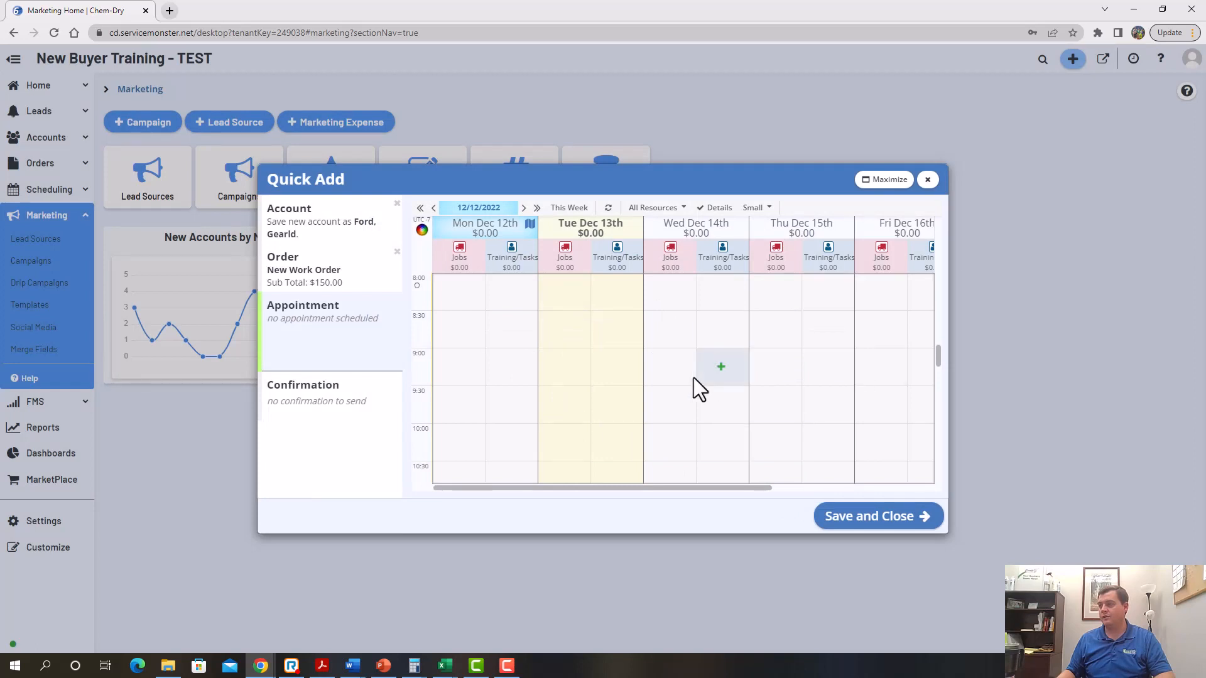
{"action": "scroll", "coordinate": [722, 392], "scroll_direction": "down", "scroll_amount": 4}
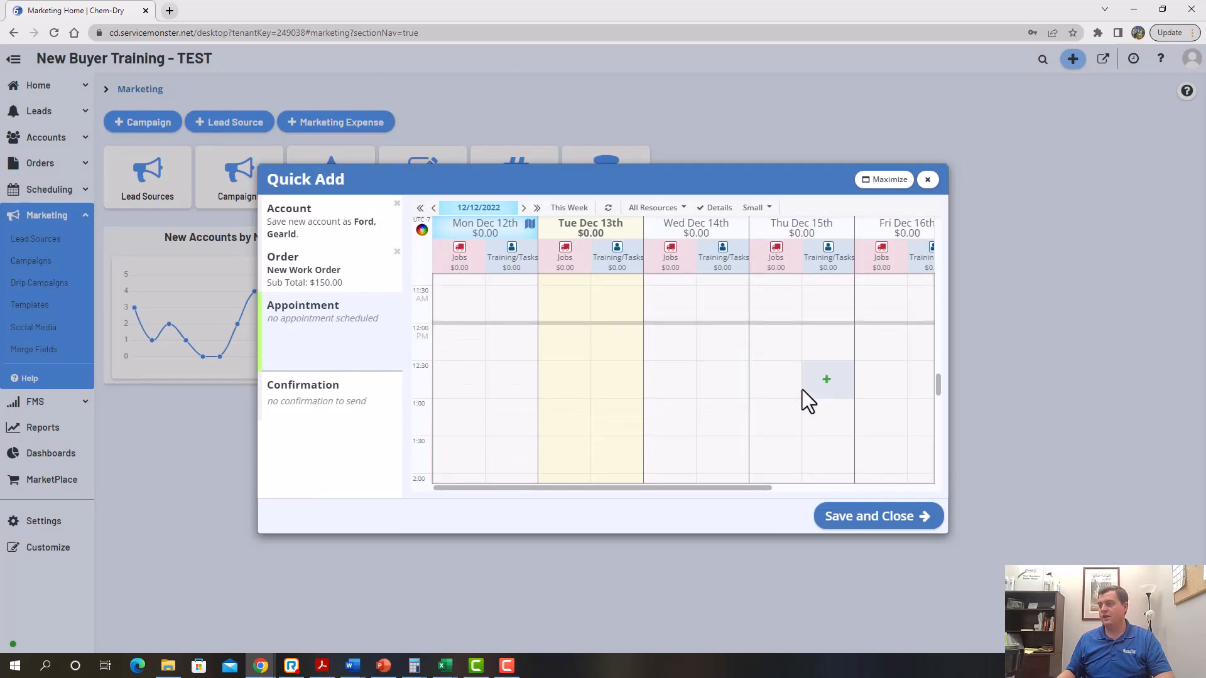
{"action": "scroll", "coordinate": [774, 390], "scroll_direction": "up", "scroll_amount": 2}
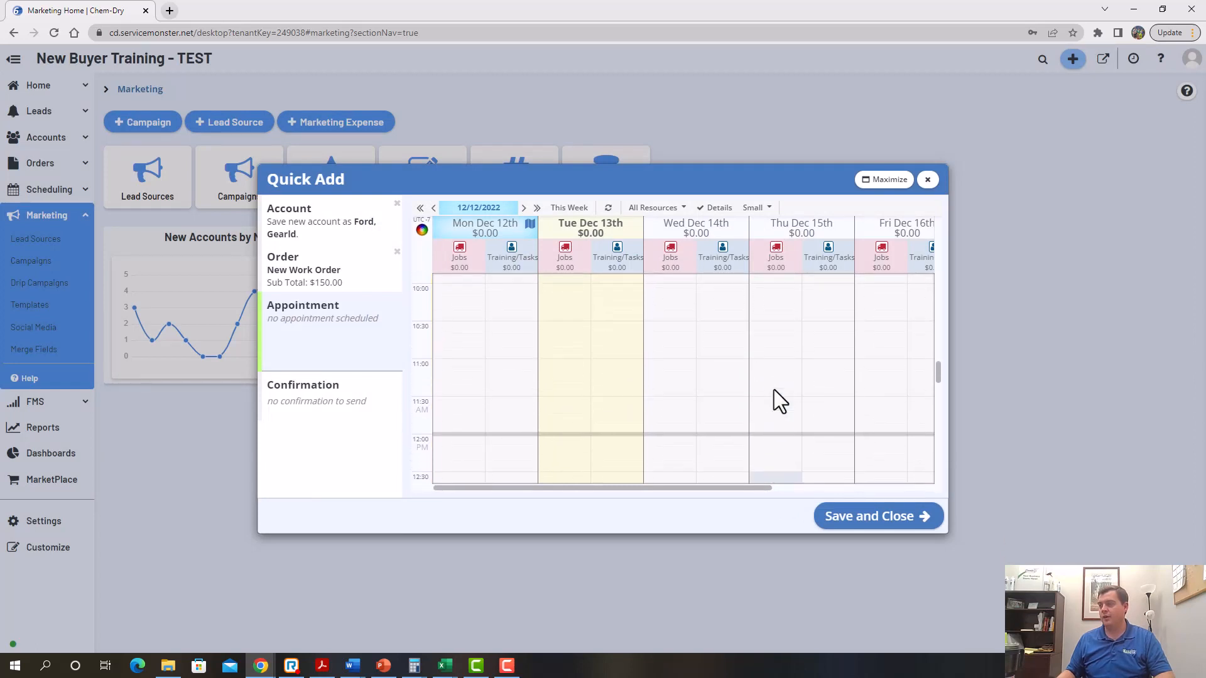
{"action": "scroll", "coordinate": [774, 389], "scroll_direction": "up", "scroll_amount": 1}
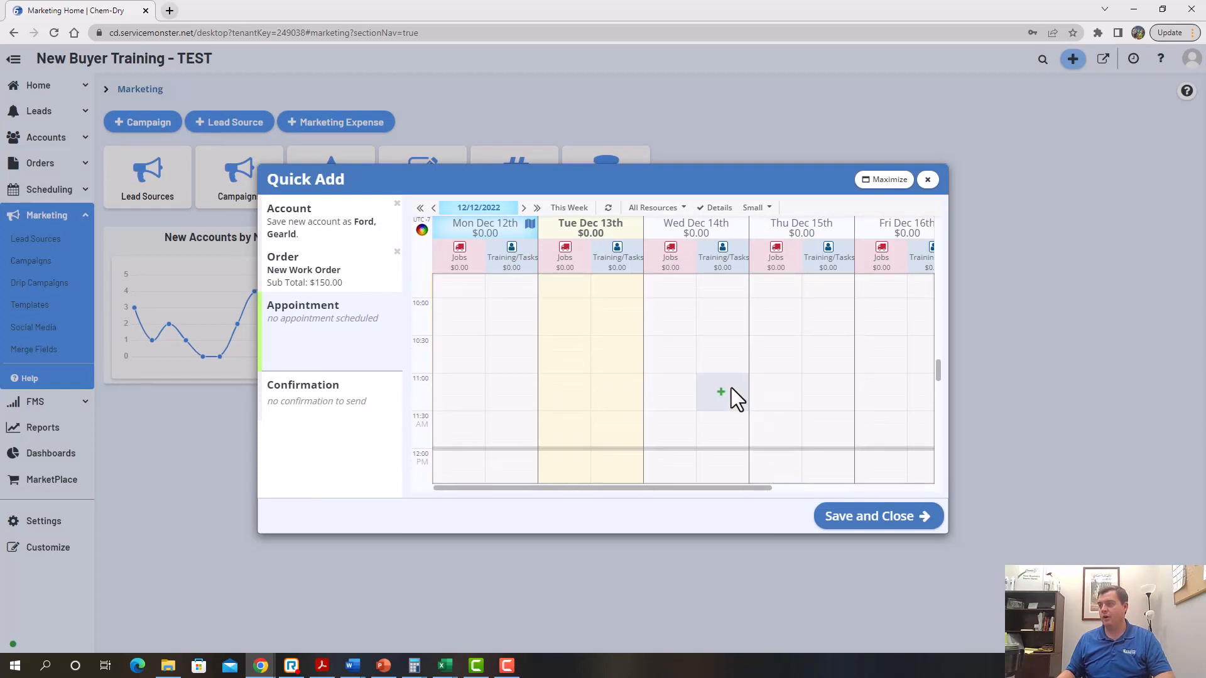
Book a Wed Dec 14th 10:00 appointment, adjust its technicians and shorten it
{"action": "left_click", "coordinate": [665, 318]}
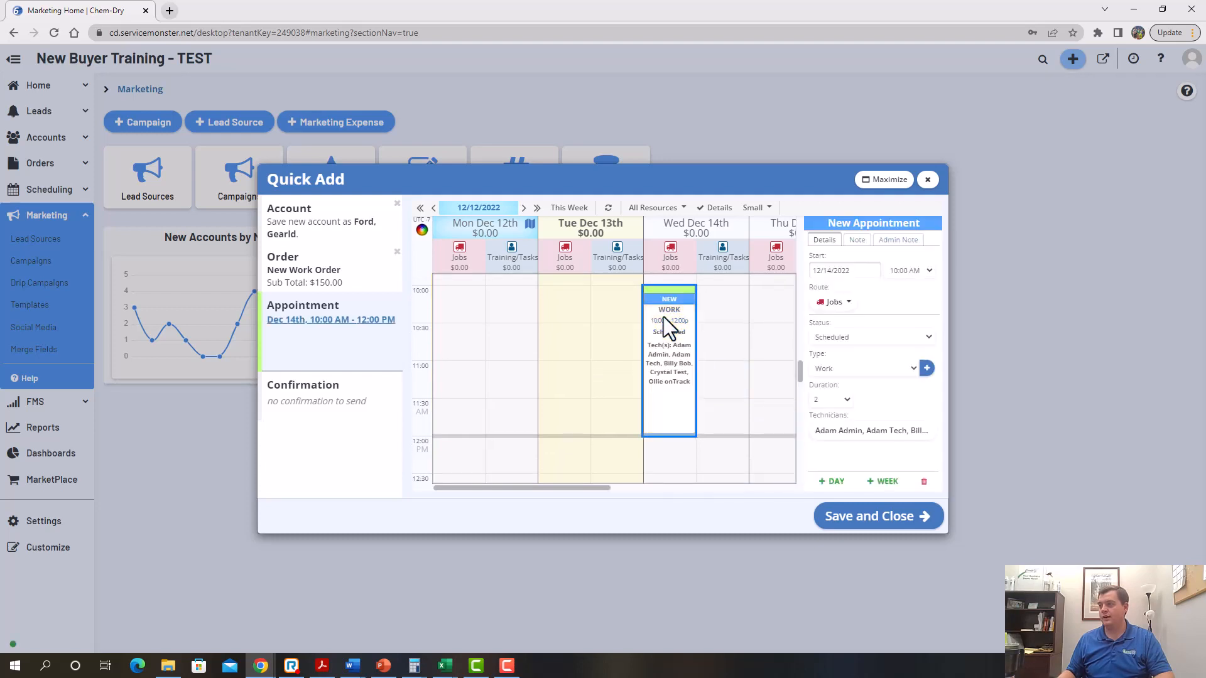
{"action": "left_click", "coordinate": [879, 434]}
{"action": "left_click", "coordinate": [824, 337]}
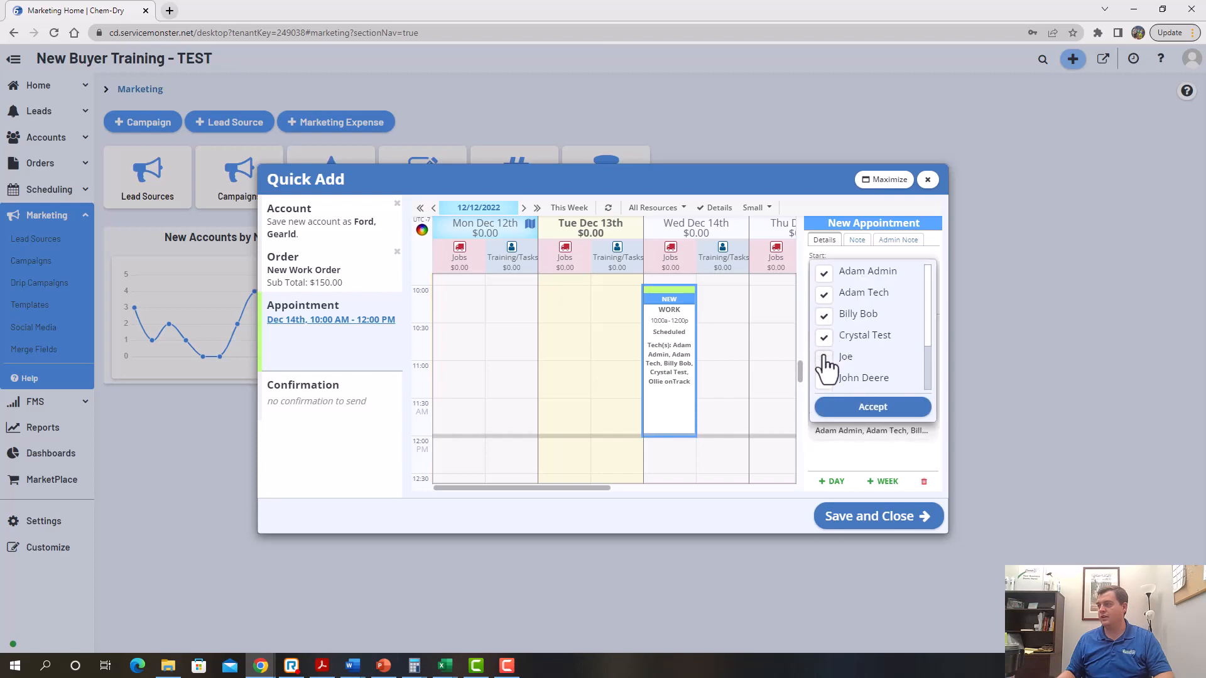
{"action": "left_click", "coordinate": [823, 358]}
{"action": "left_click", "coordinate": [824, 316]}
{"action": "left_click", "coordinate": [824, 294]}
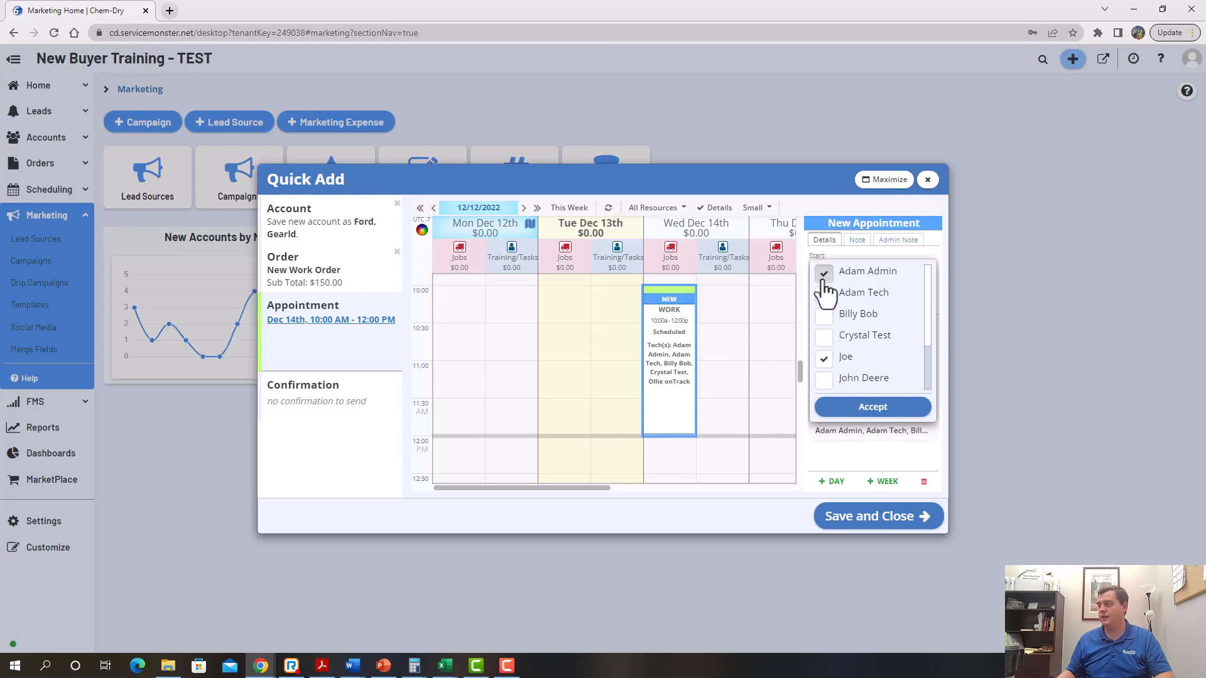
{"action": "left_click", "coordinate": [823, 276]}
{"action": "left_click", "coordinate": [873, 407]}
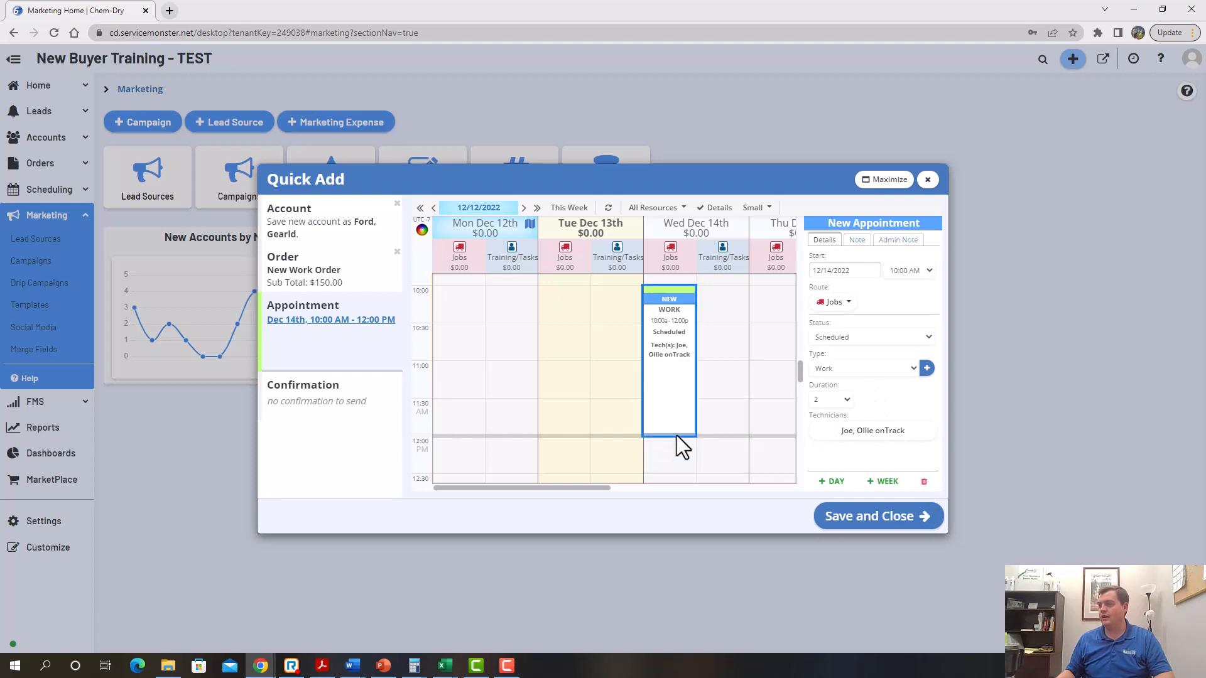
{"action": "left_click_drag", "start_coordinate": [676, 438], "coordinate": [671, 472]}
Delete the trial appointments and rebook the job on Wed Dec 14th at 10:00
{"action": "left_click", "coordinate": [924, 482]}
{"action": "left_click", "coordinate": [774, 308]}
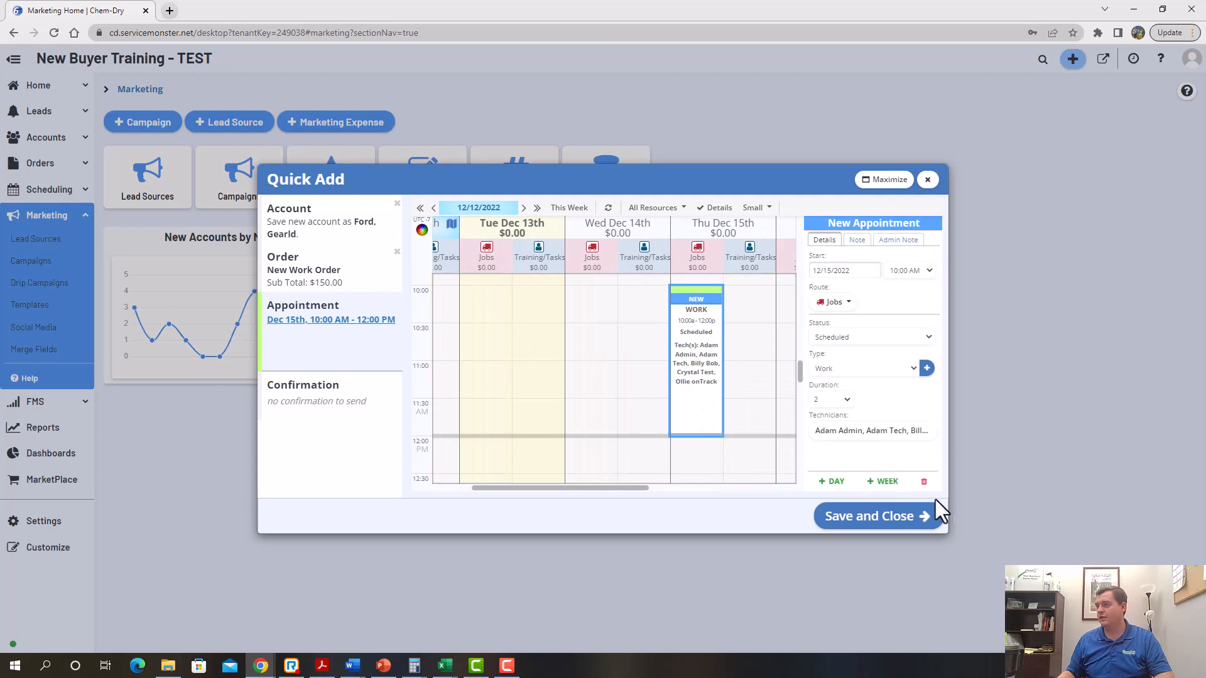
{"action": "left_click", "coordinate": [924, 482]}
{"action": "left_click", "coordinate": [601, 314]}
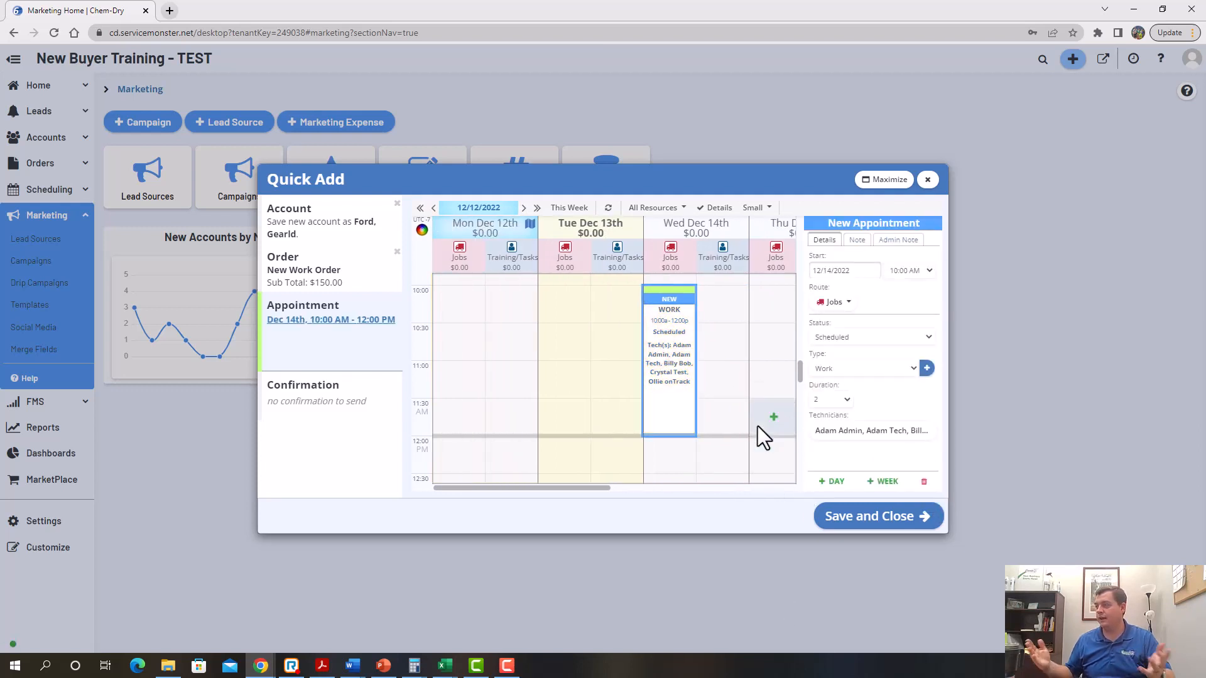
Enable email and text confirmations using the Job Confirmation templates and customer's phone
{"action": "left_click", "coordinate": [318, 393]}
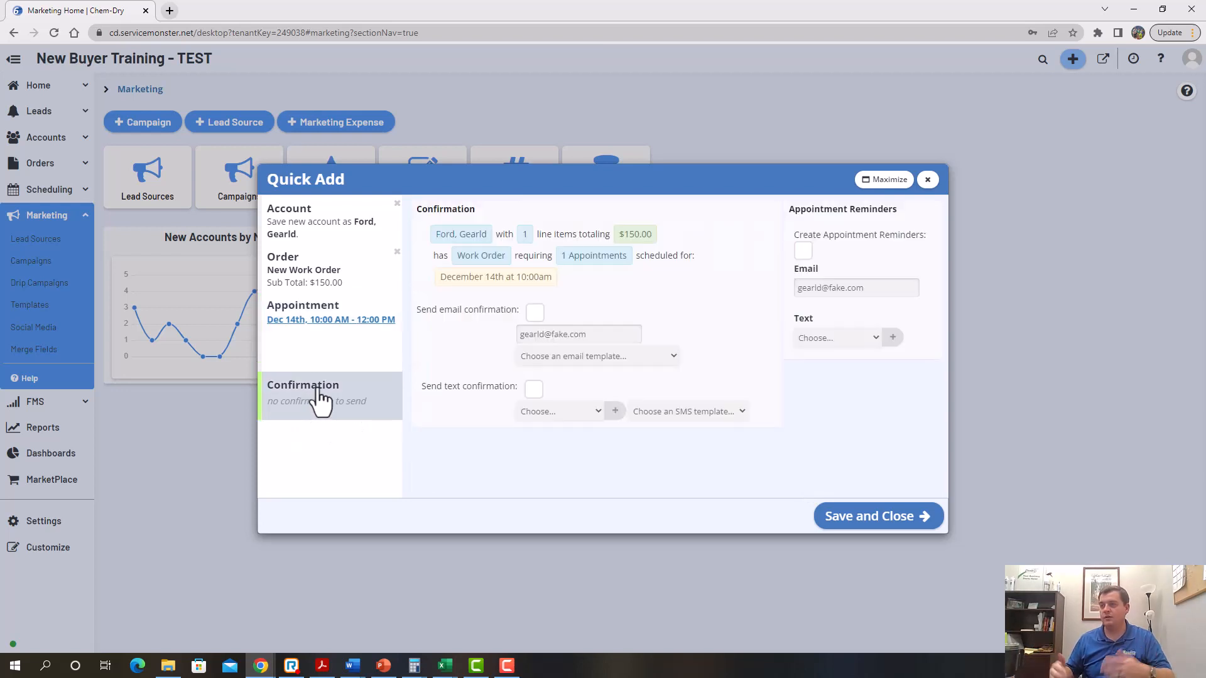
{"action": "left_click", "coordinate": [538, 311]}
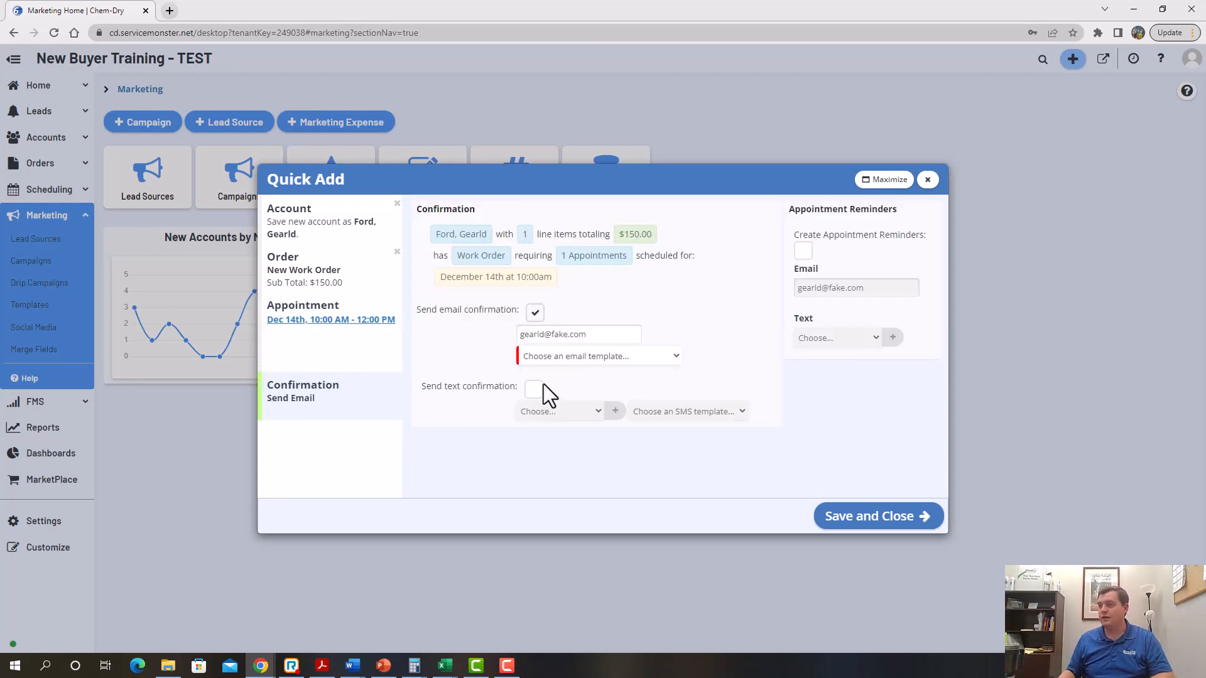
{"action": "left_click", "coordinate": [569, 362]}
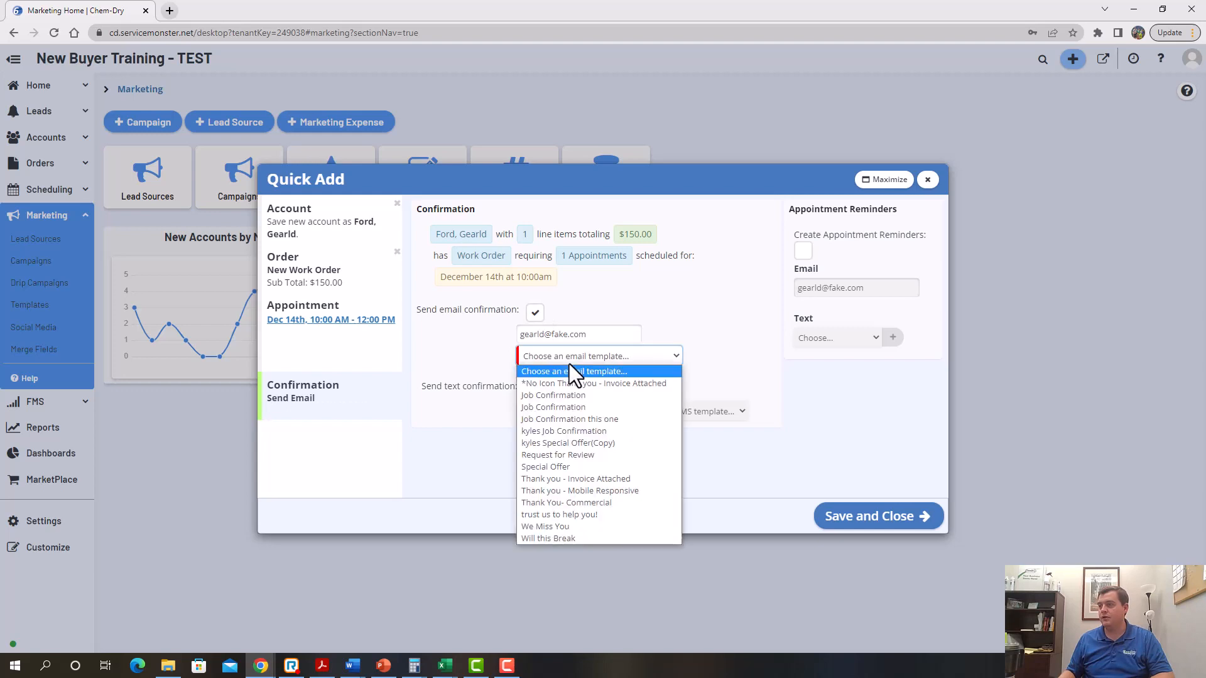
{"action": "left_click", "coordinate": [574, 397]}
{"action": "left_click", "coordinate": [537, 394]}
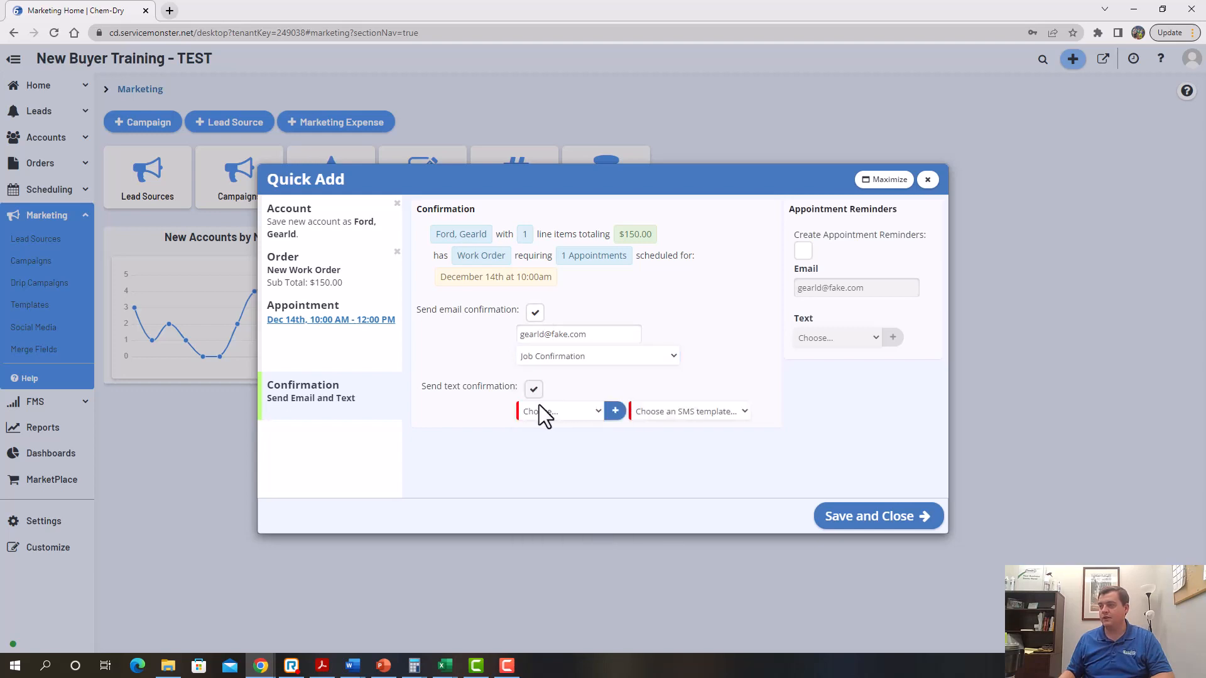
{"action": "left_click", "coordinate": [540, 413]}
{"action": "left_click", "coordinate": [546, 439]}
{"action": "left_click", "coordinate": [640, 413]}
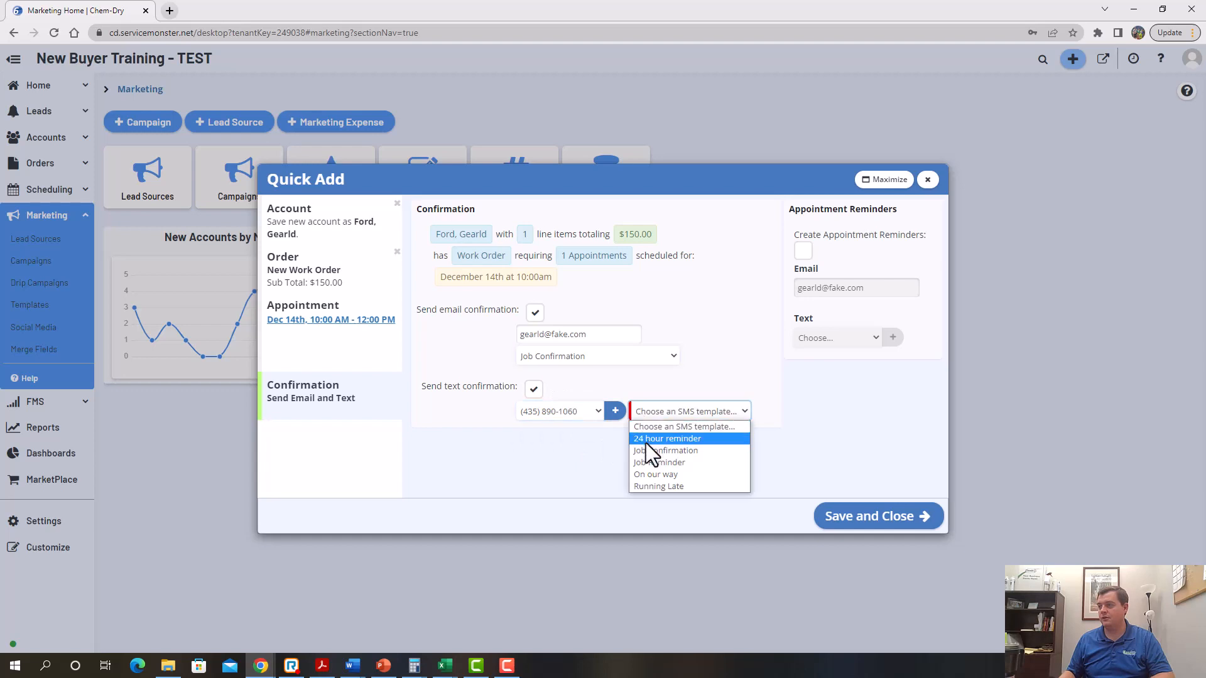
{"action": "left_click", "coordinate": [647, 454]}
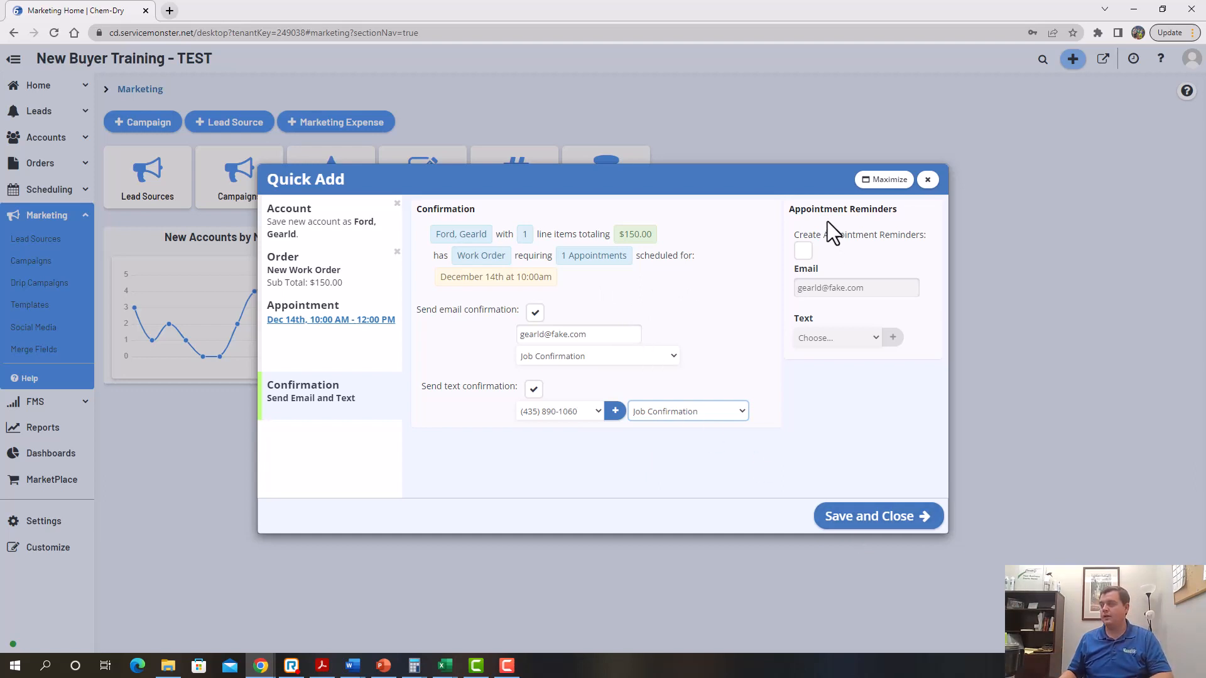
Turn on appointment reminders sent as texts to the customer's phone
{"action": "left_click", "coordinate": [802, 252]}
{"action": "left_click", "coordinate": [838, 333]}
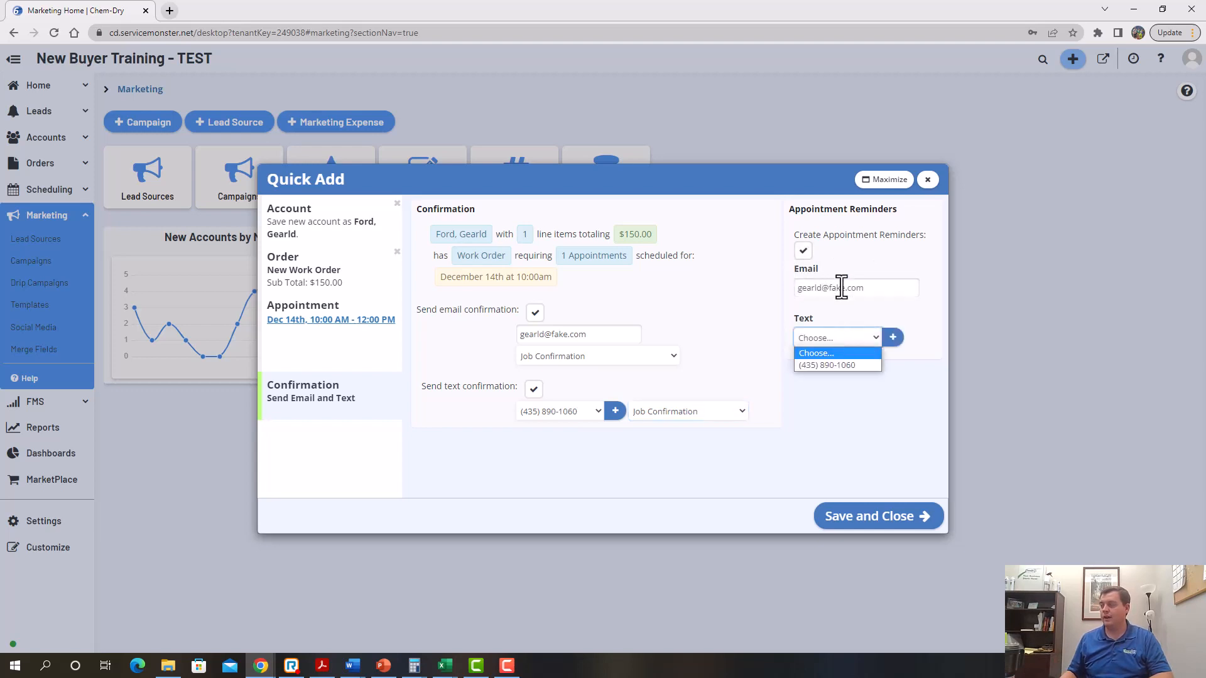
{"action": "left_click", "coordinate": [827, 365]}
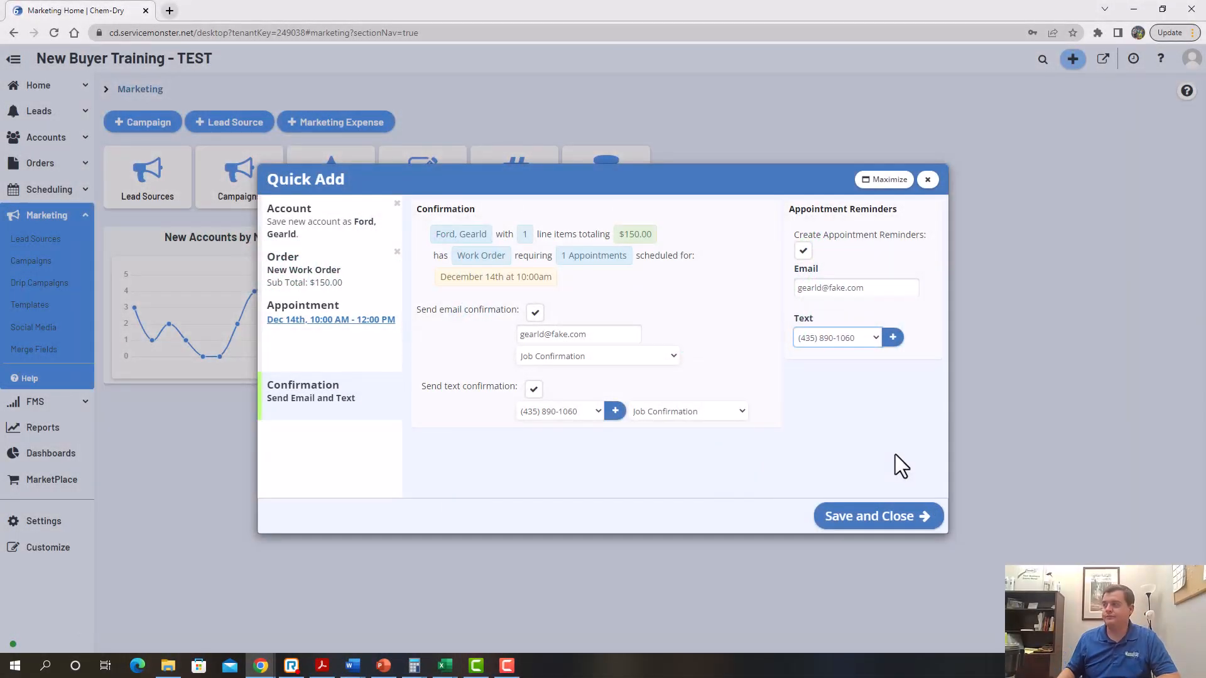
Save the booking and bring up the week schedule
{"action": "left_click", "coordinate": [887, 518]}
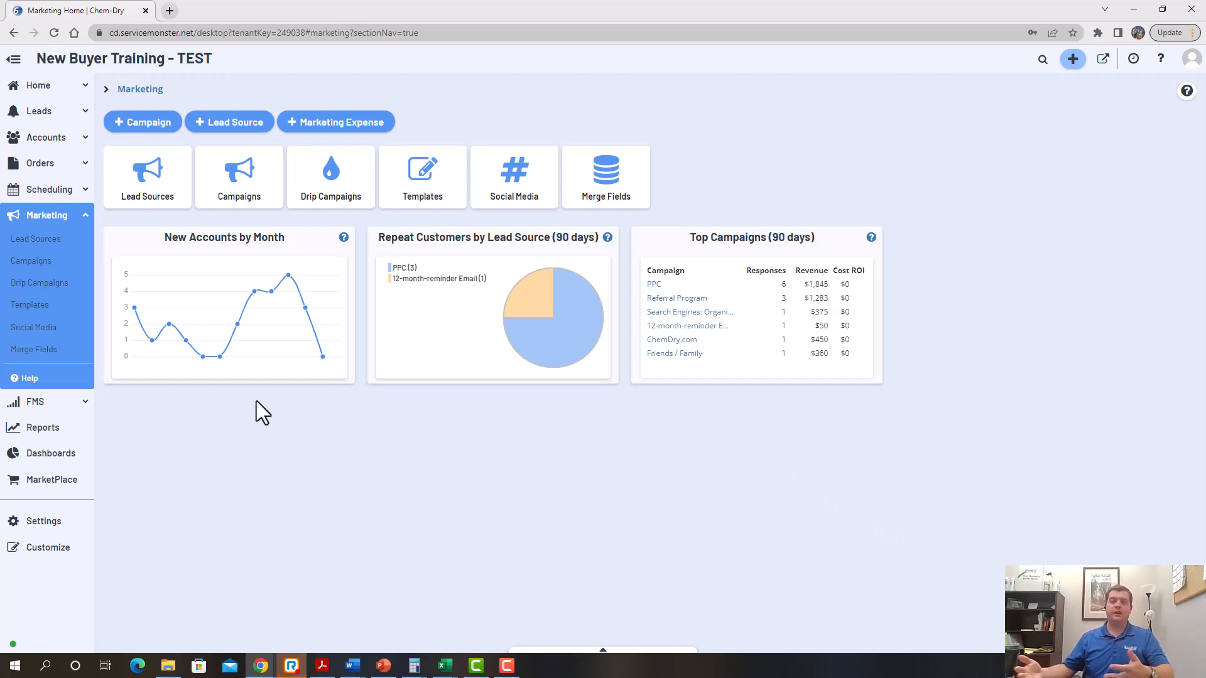
{"action": "left_click", "coordinate": [69, 189]}
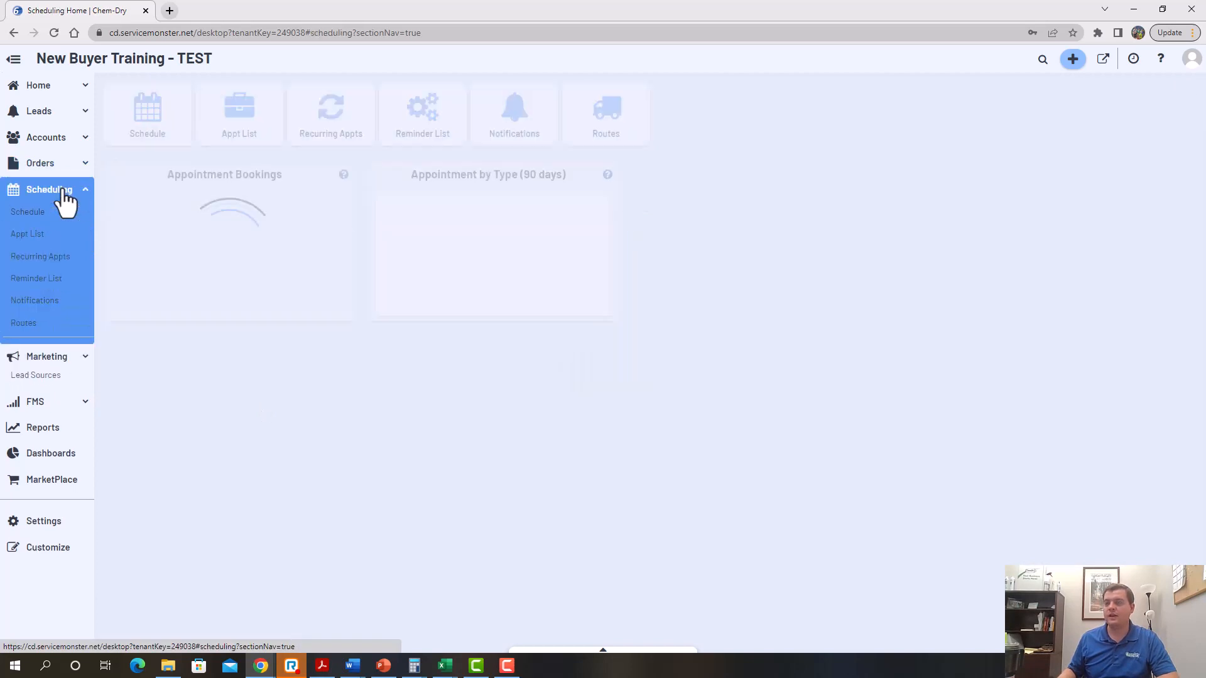
{"action": "left_click", "coordinate": [125, 145]}
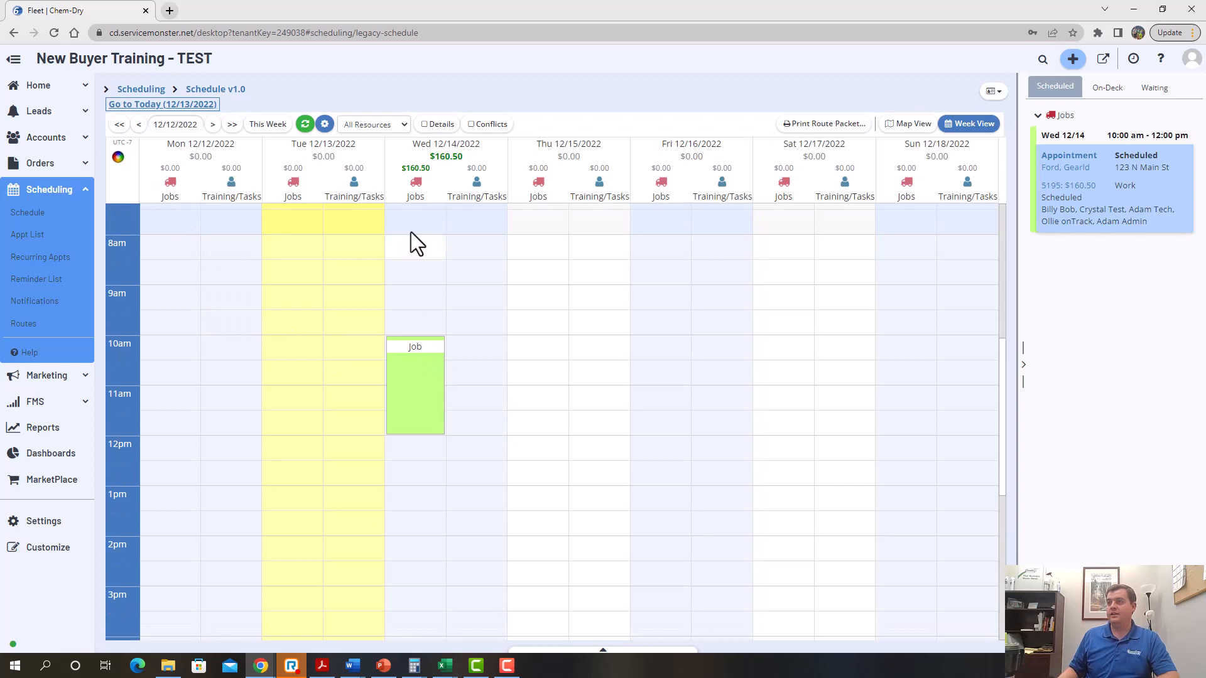
Review the Dec 14th appointment details, then open the job's work order
{"action": "mouse_move", "coordinate": [435, 415]}
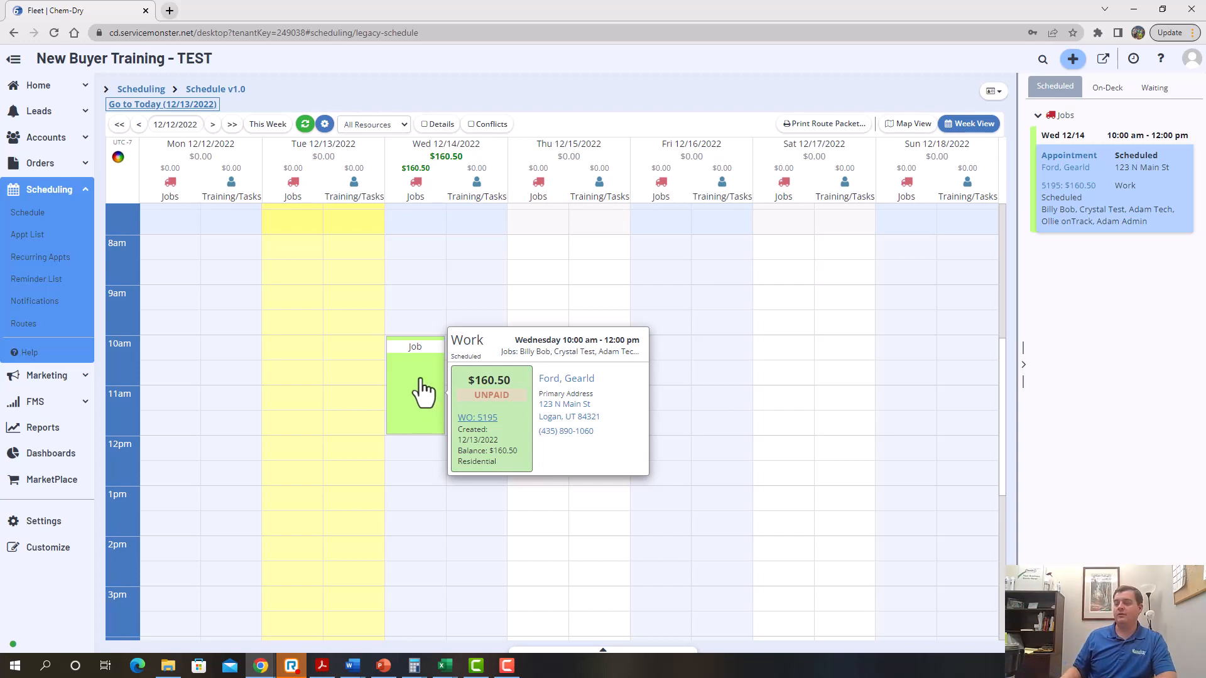
{"action": "left_click", "coordinate": [421, 384]}
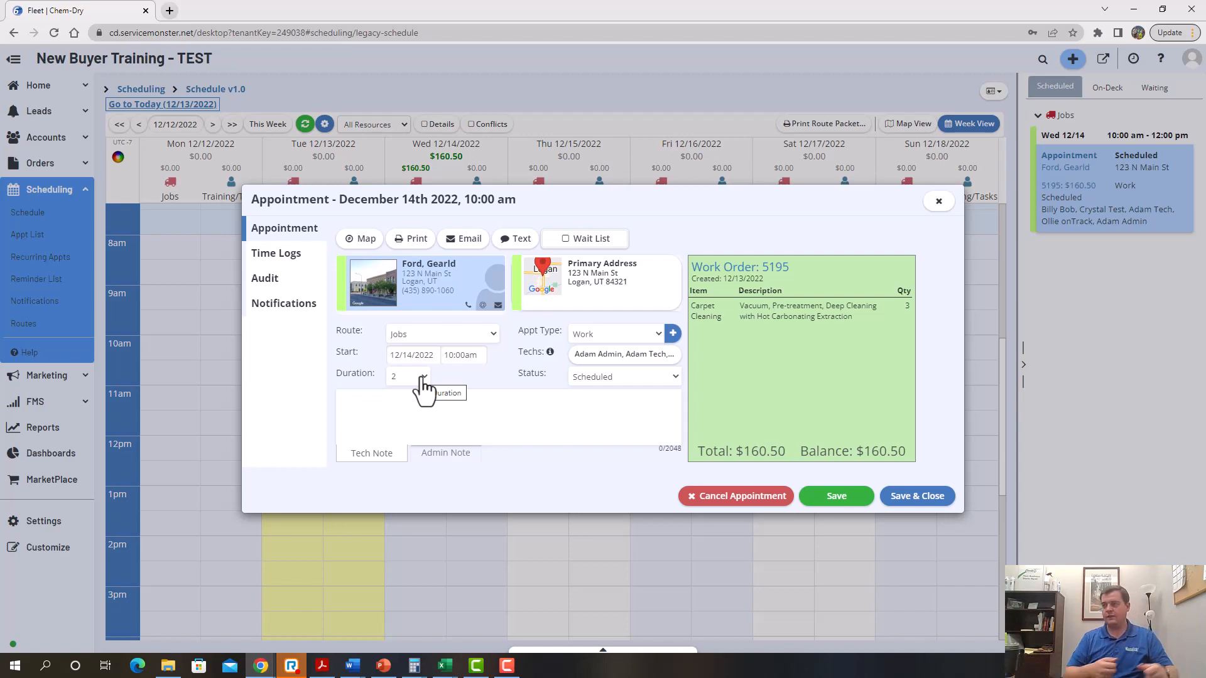
{"action": "left_click", "coordinate": [940, 201]}
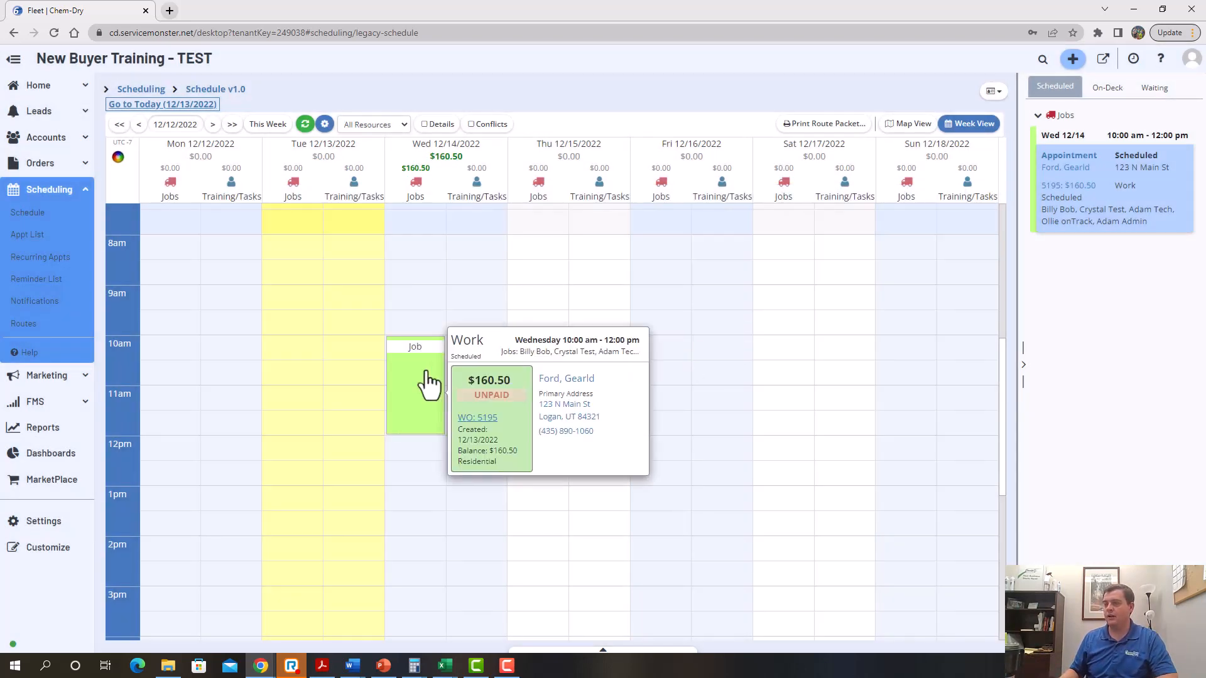
{"action": "left_click", "coordinate": [472, 422]}
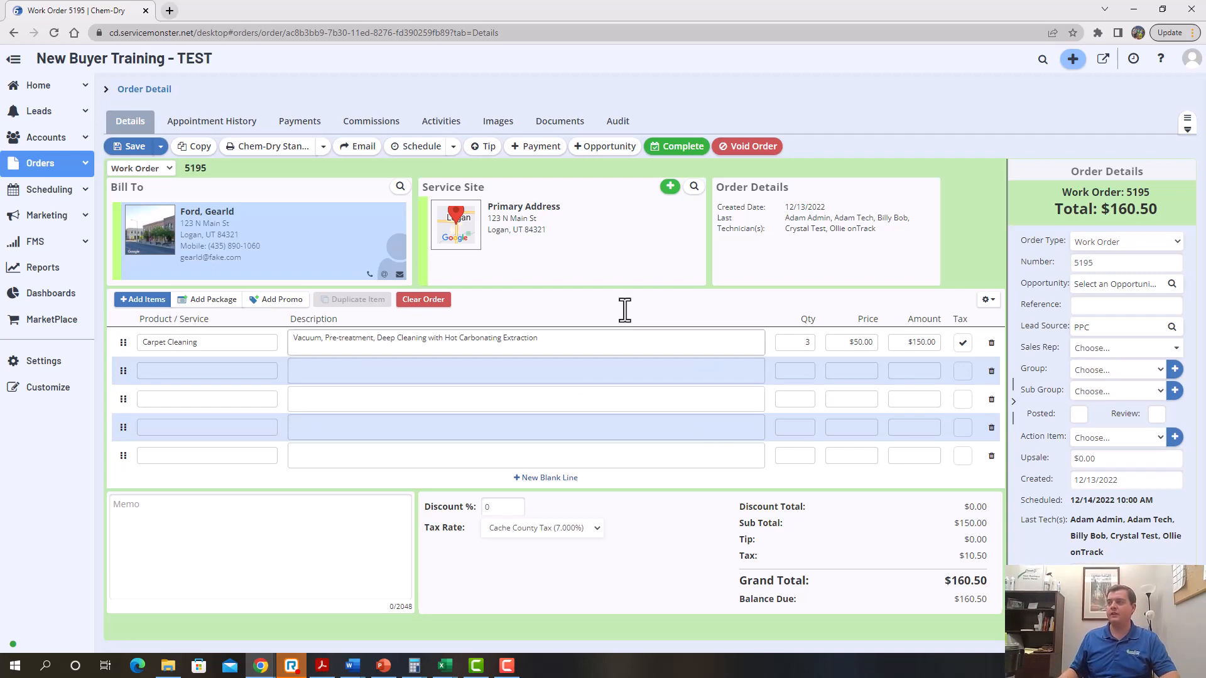
Start the Completion Wizard for Work Order #5195 and begin a new line item
{"action": "left_click", "coordinate": [683, 148]}
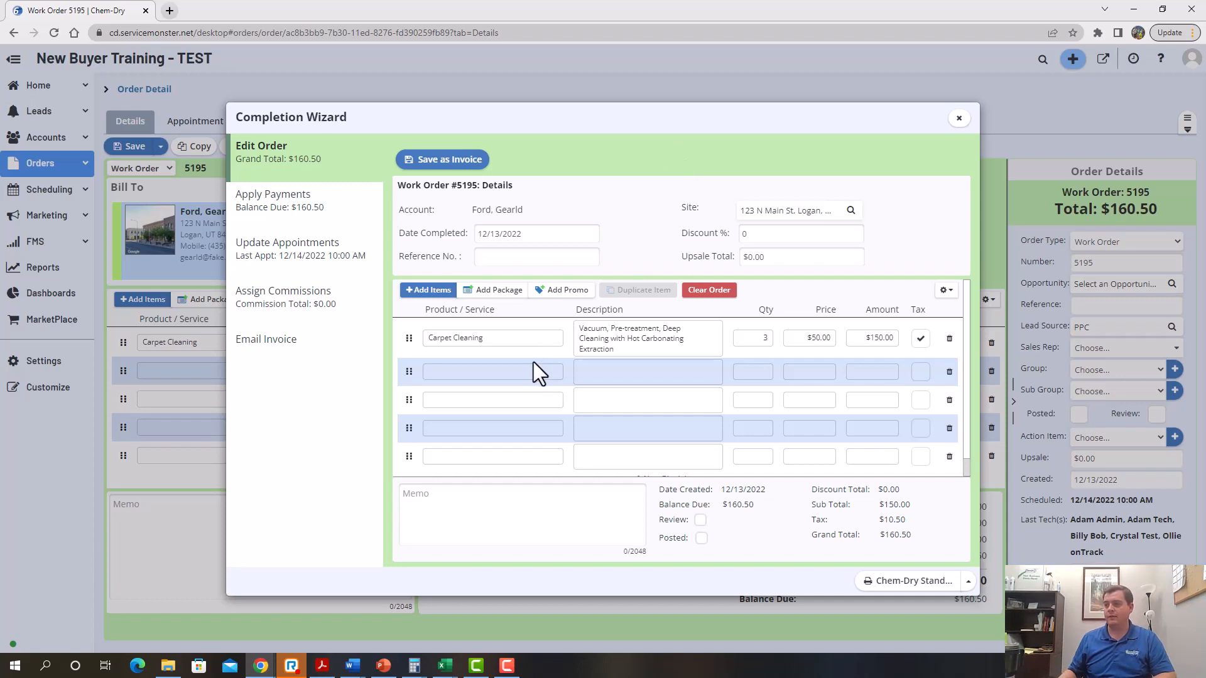
{"action": "left_click", "coordinate": [515, 373]}
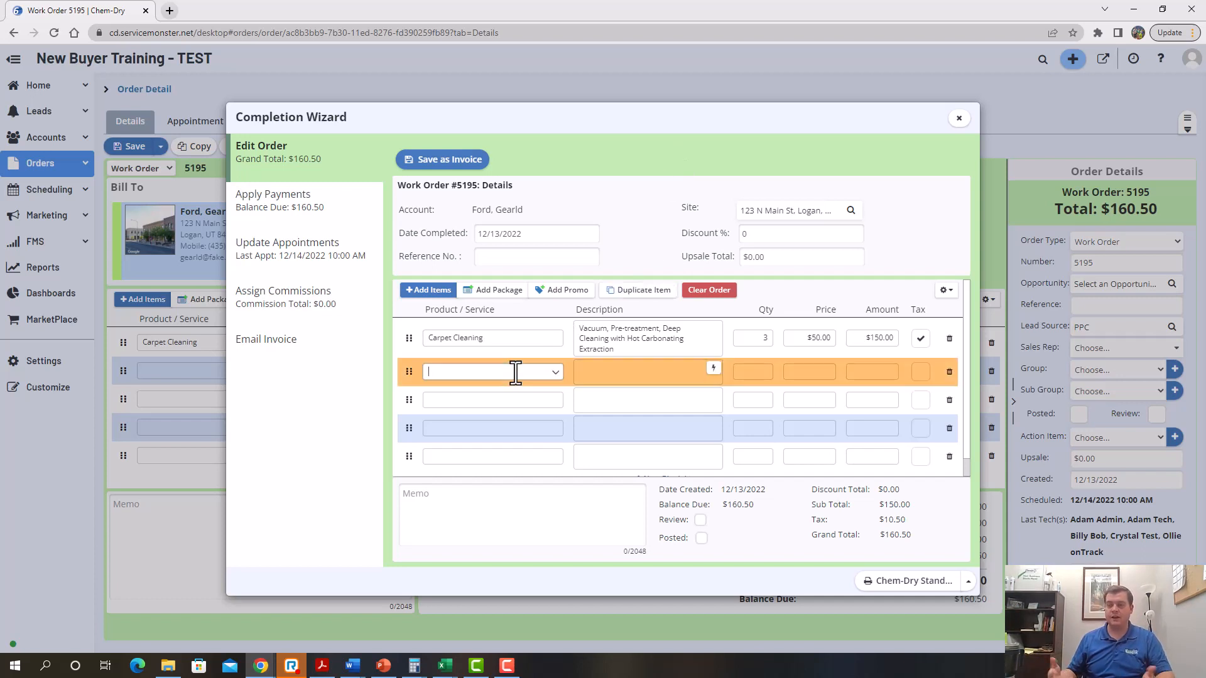
Add Protectant (Carpet Cleaning) to the order with quantity 3
{"action": "type", "text": "hce"}
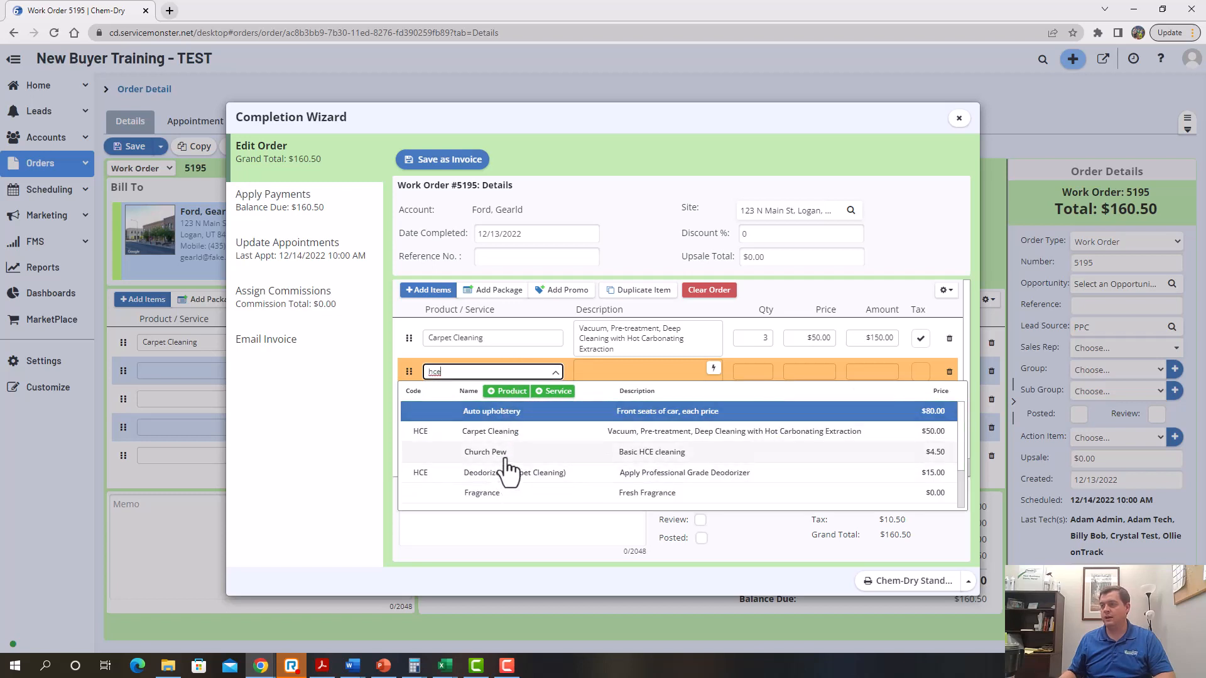
{"action": "scroll", "coordinate": [520, 462], "scroll_direction": "down", "scroll_amount": 1}
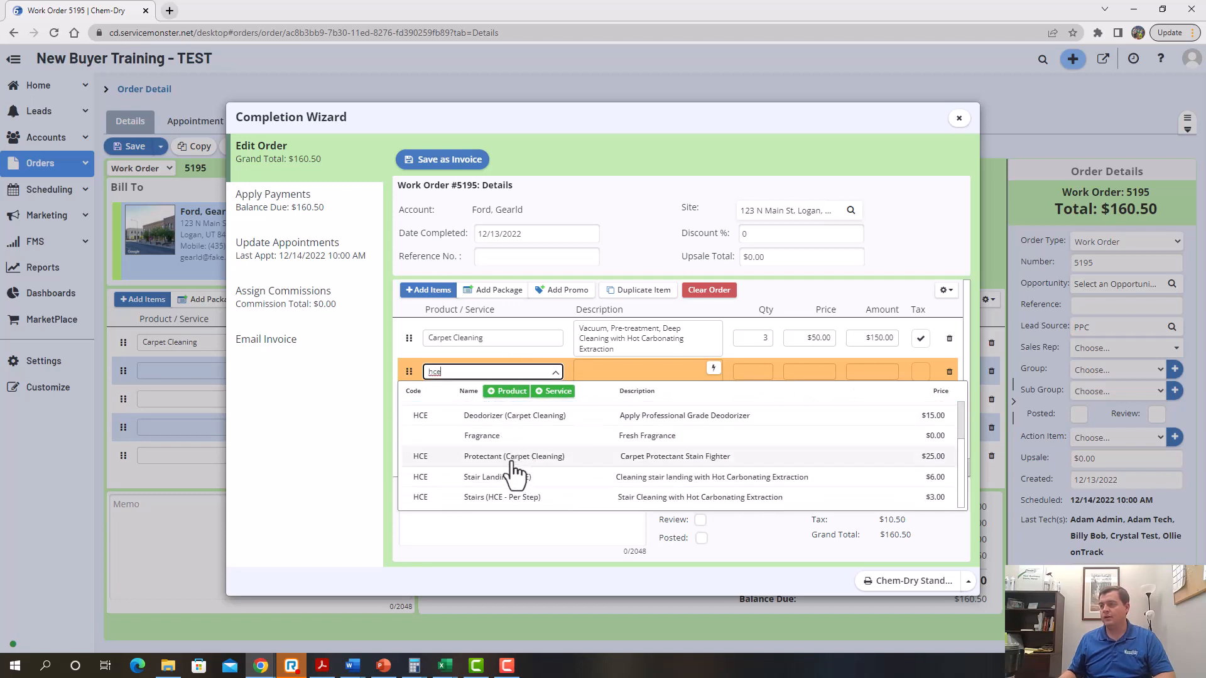
{"action": "left_click", "coordinate": [515, 467]}
{"action": "key", "text": "Tab"}
{"action": "key", "text": "Tab"}
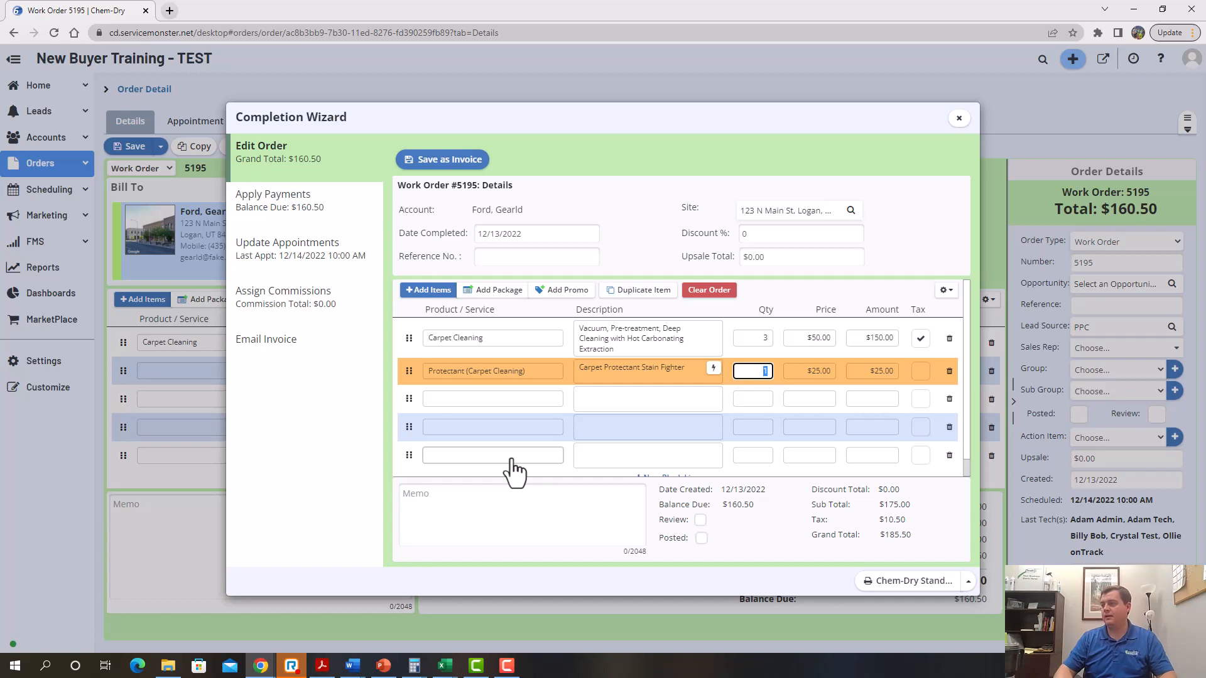
{"action": "type", "text": "3"}
{"action": "key", "text": "Tab"}
{"action": "key", "text": "Tab"}
{"action": "key", "text": "Tab"}
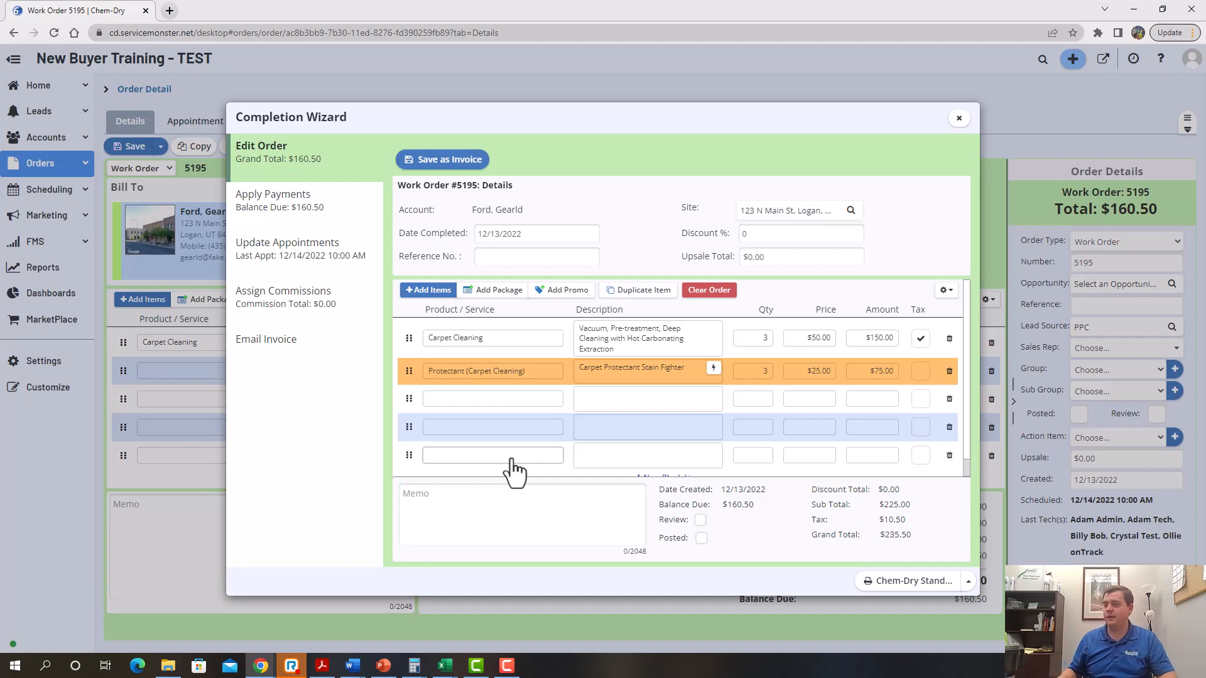
Add a Deodorizer (Carpet Cleaning) line with quantity 3 at $15.00
{"action": "left_click", "coordinate": [474, 398]}
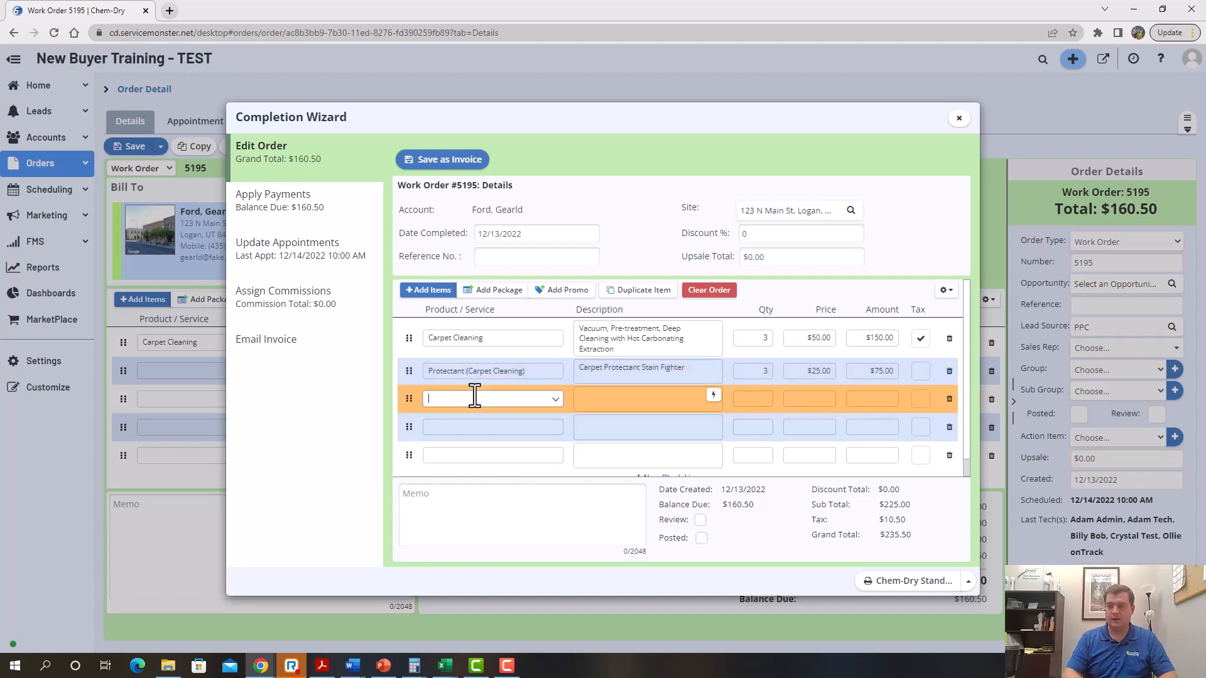
{"action": "type", "text": "Ant"}
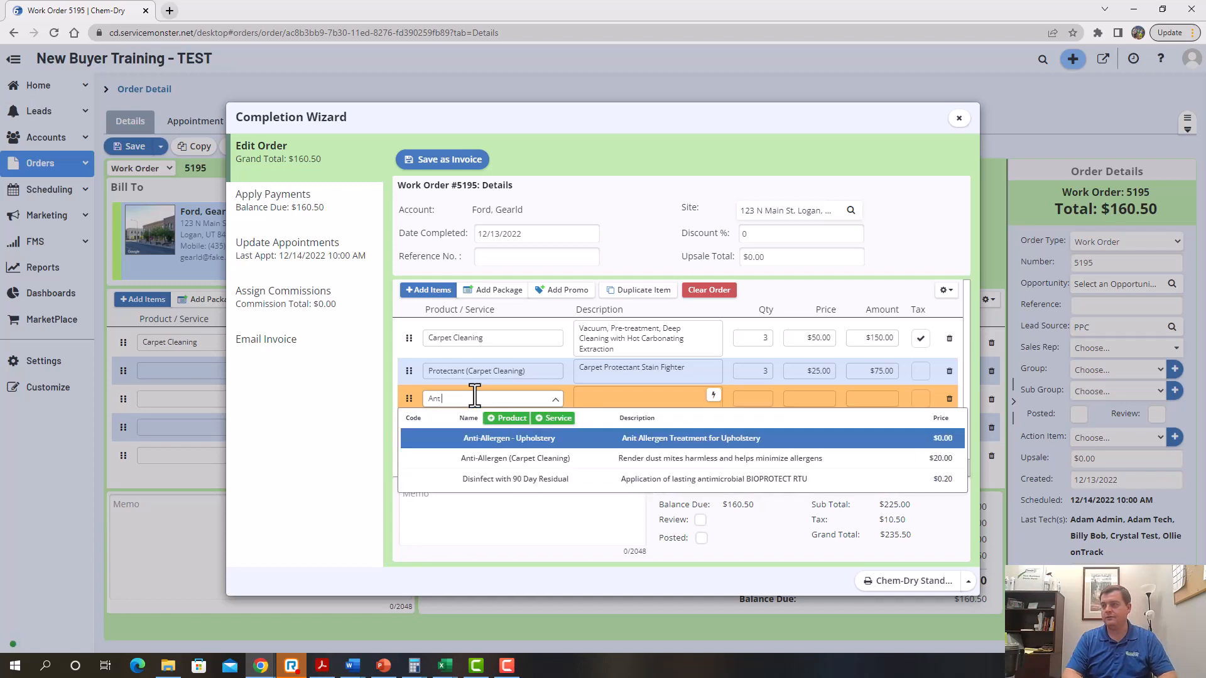
{"action": "type", "text": "HCE"}
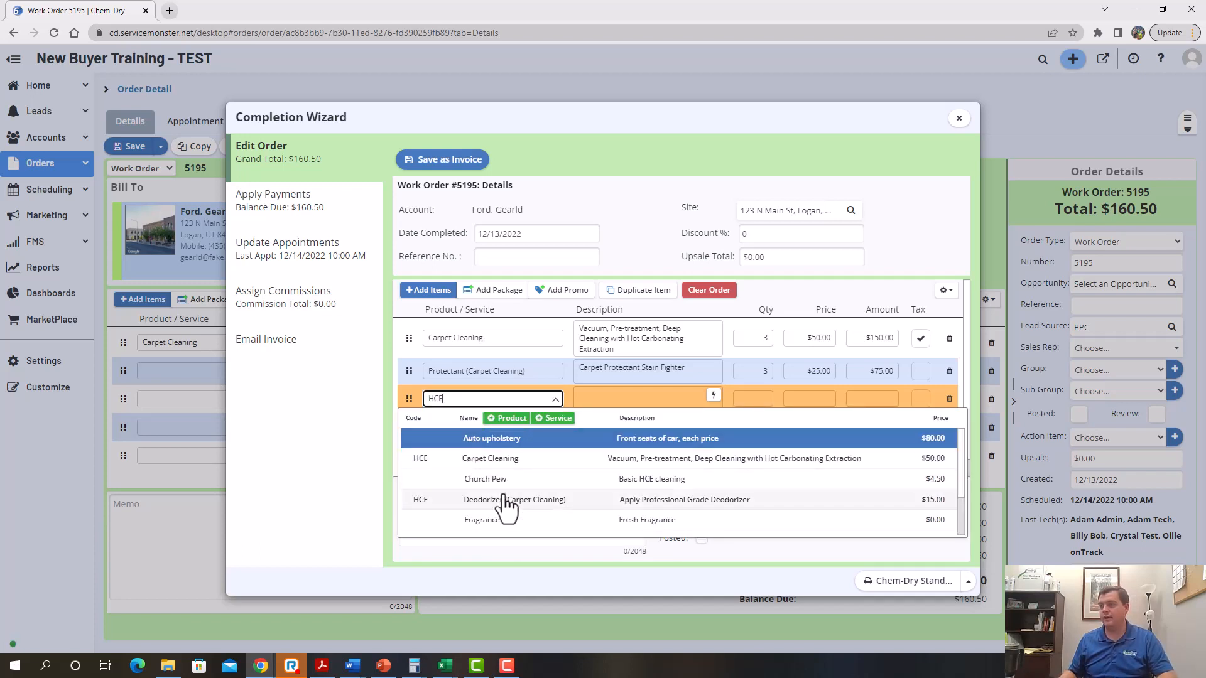
{"action": "left_click", "coordinate": [509, 501]}
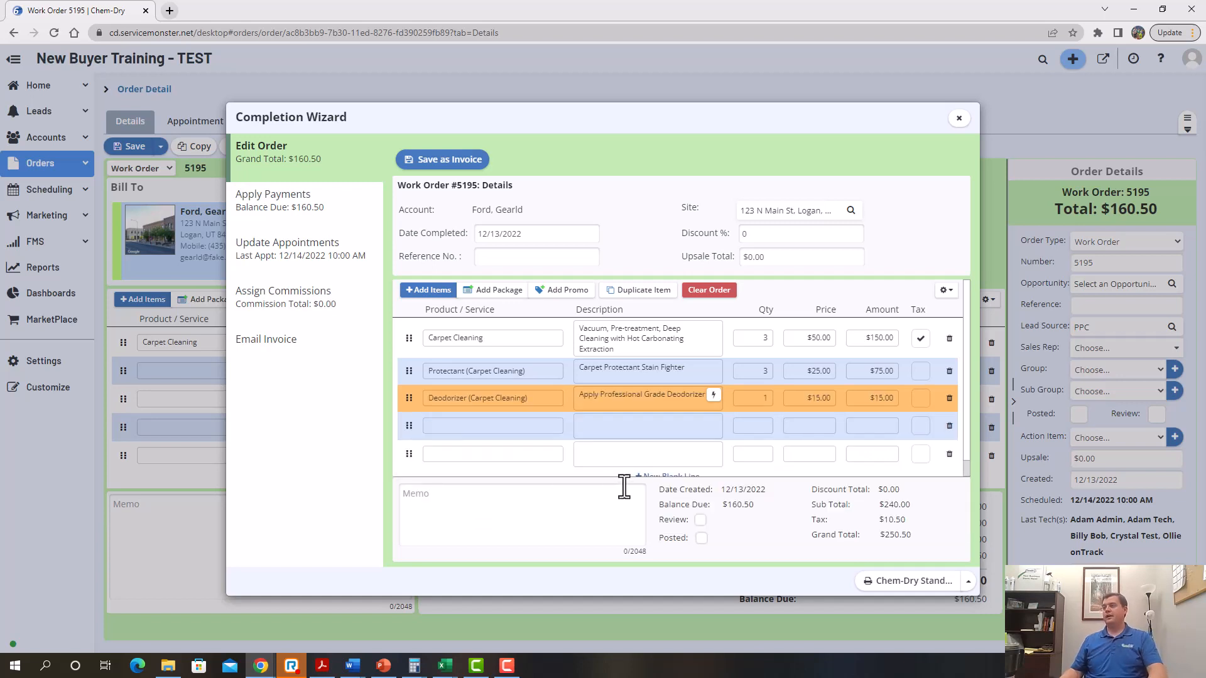
{"action": "left_click", "coordinate": [748, 399]}
{"action": "type", "text": "3"}
{"action": "key", "text": "Tab"}
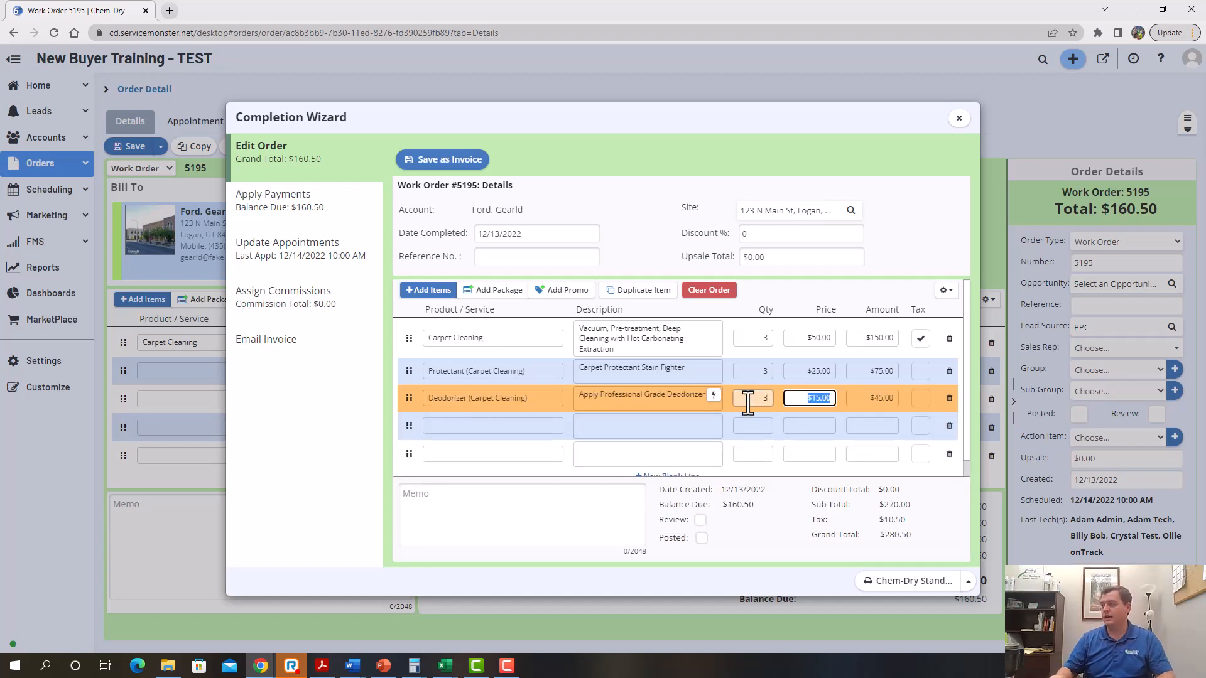
{"action": "key", "text": "Tab"}
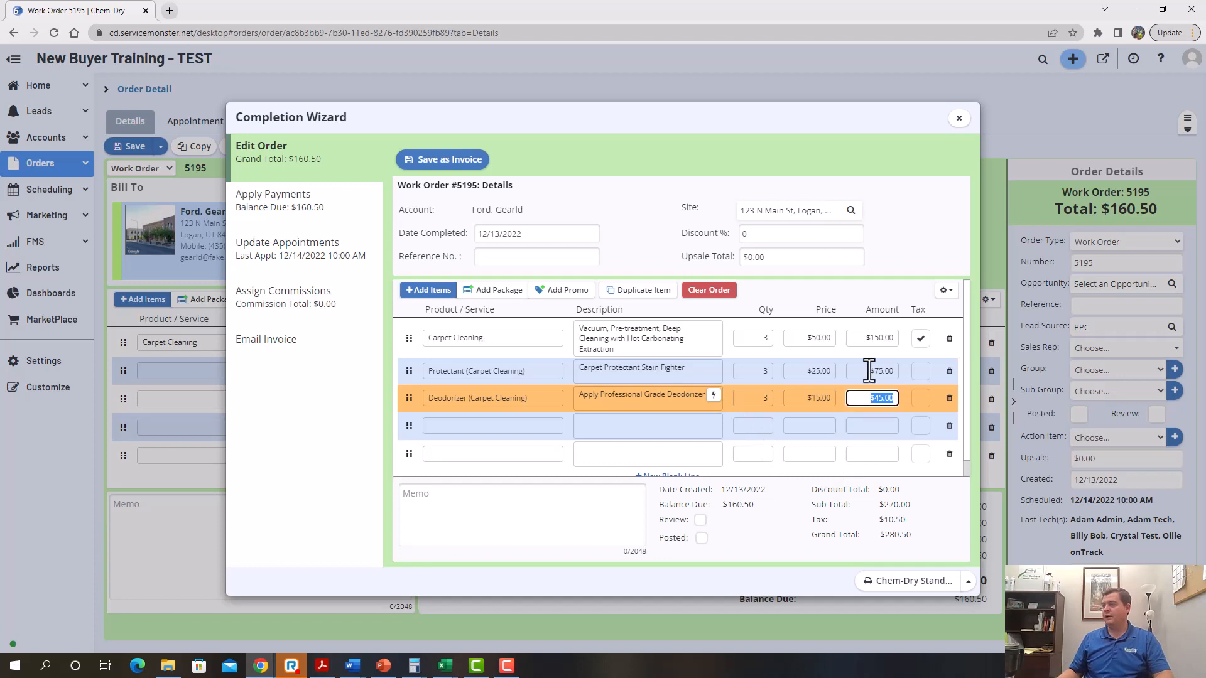
Make the Carpet Cleaning, Protectant and Deodorizer lines taxable, totalling $288.90
{"action": "scroll", "coordinate": [880, 433], "scroll_direction": "down", "scroll_amount": 1}
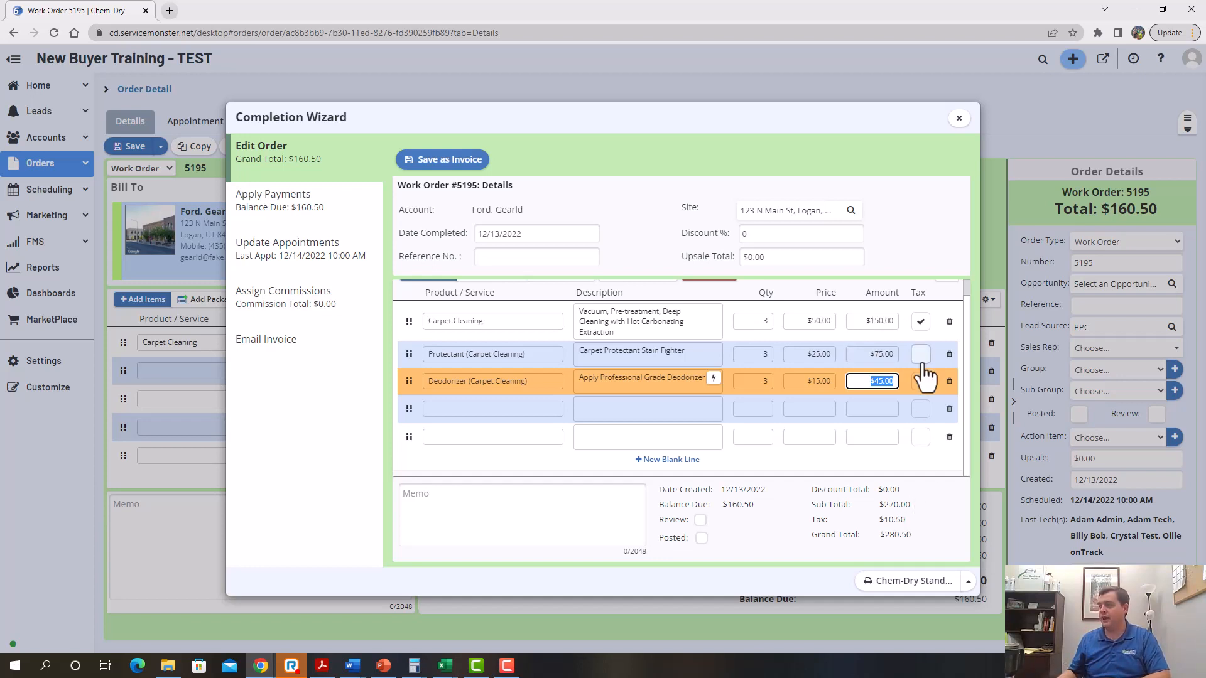
{"action": "left_click", "coordinate": [921, 322]}
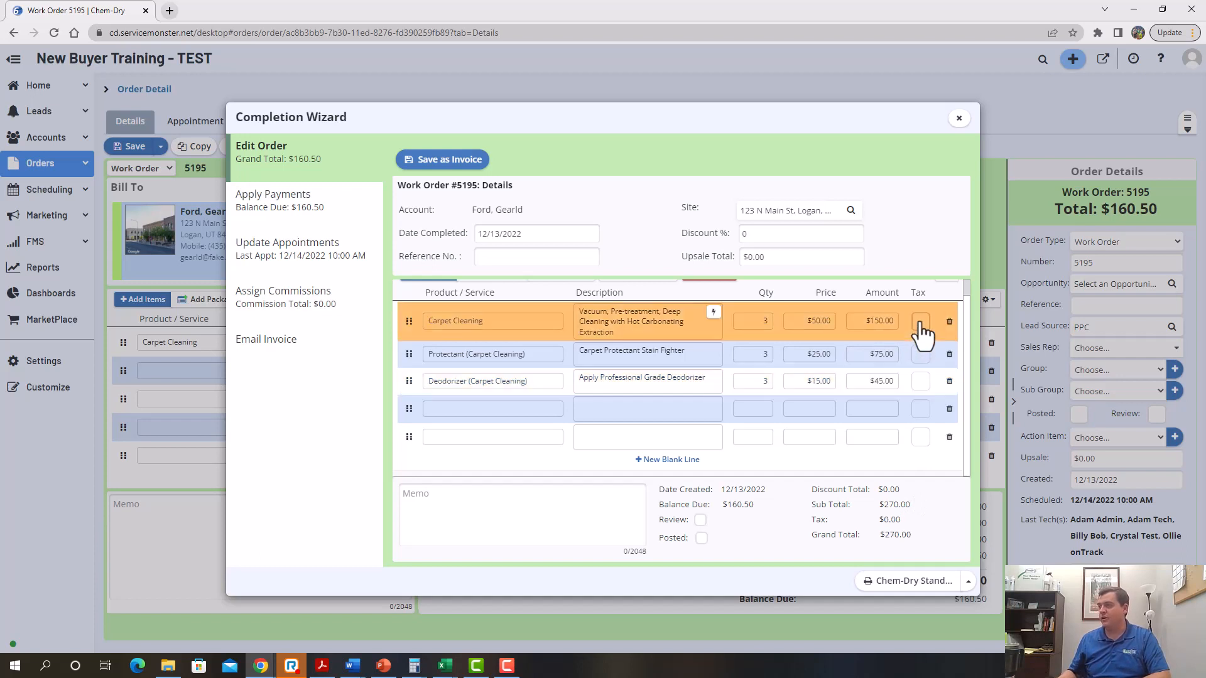
{"action": "left_click", "coordinate": [921, 322]}
{"action": "left_click", "coordinate": [921, 355]}
{"action": "left_click", "coordinate": [921, 381]}
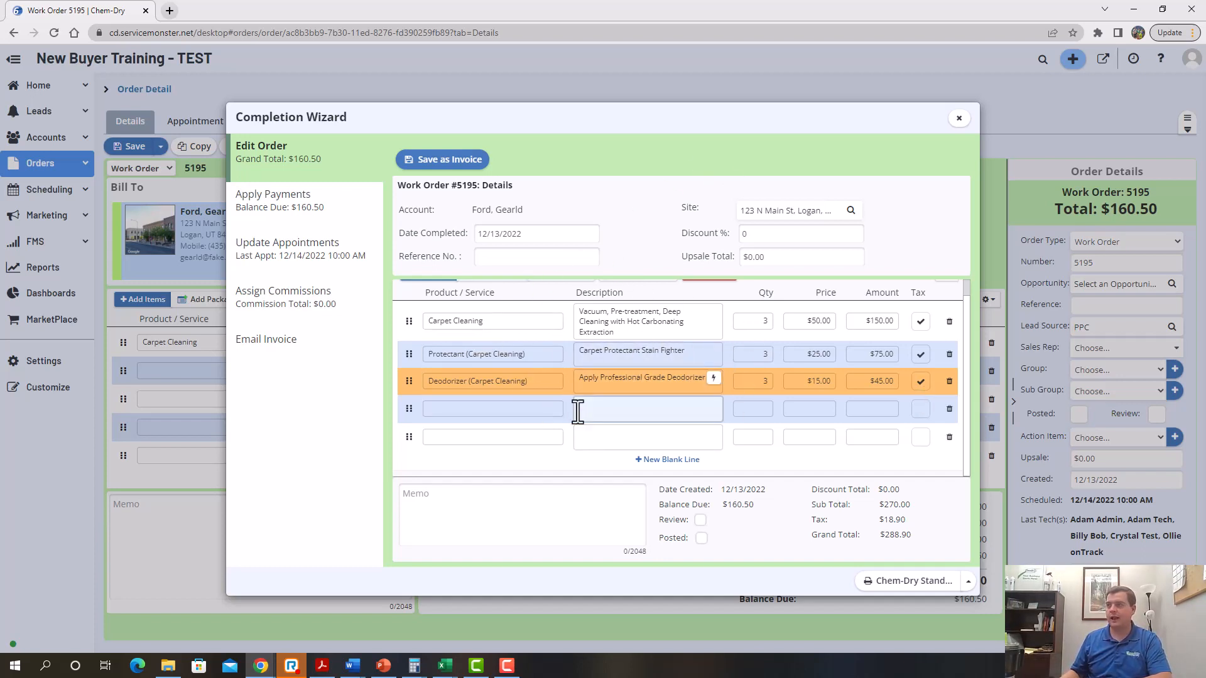
Save work order 5195 as a $288.90 invoice and proceed to Apply Payments
{"action": "left_click", "coordinate": [433, 162]}
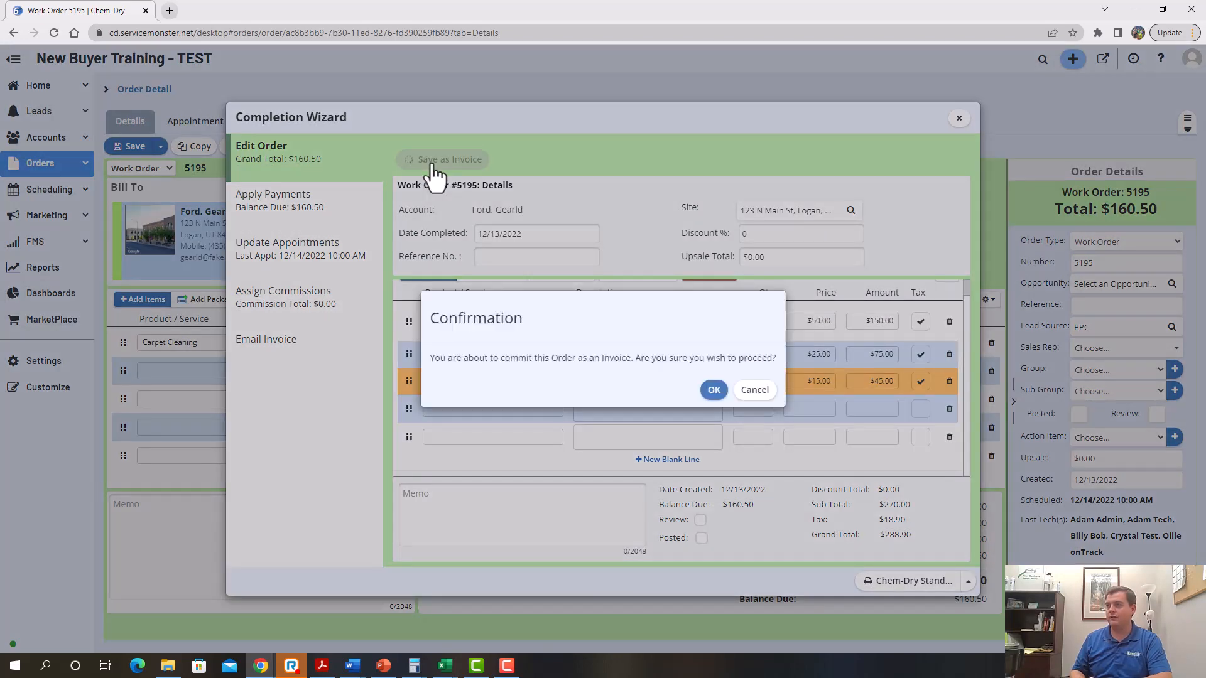
{"action": "left_click", "coordinate": [713, 390]}
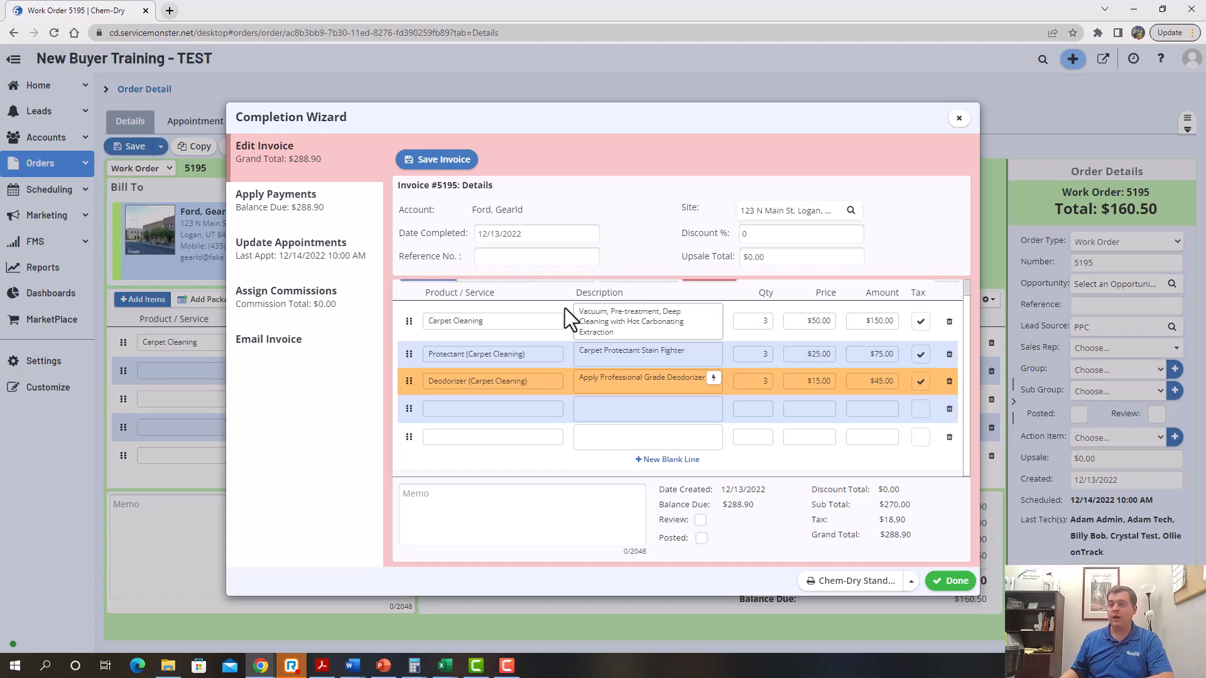
{"action": "left_click", "coordinate": [310, 210]}
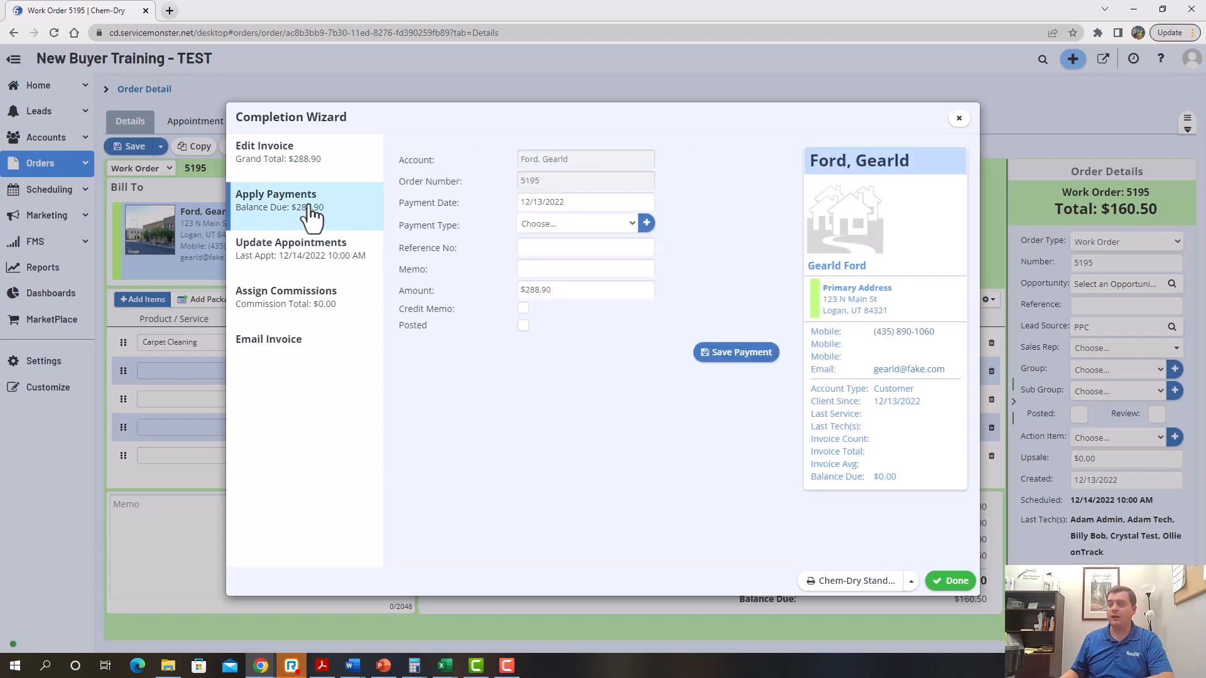
Record the $288.90 payment by Visa, leaving a $0.00 balance due
{"action": "left_click", "coordinate": [567, 225]}
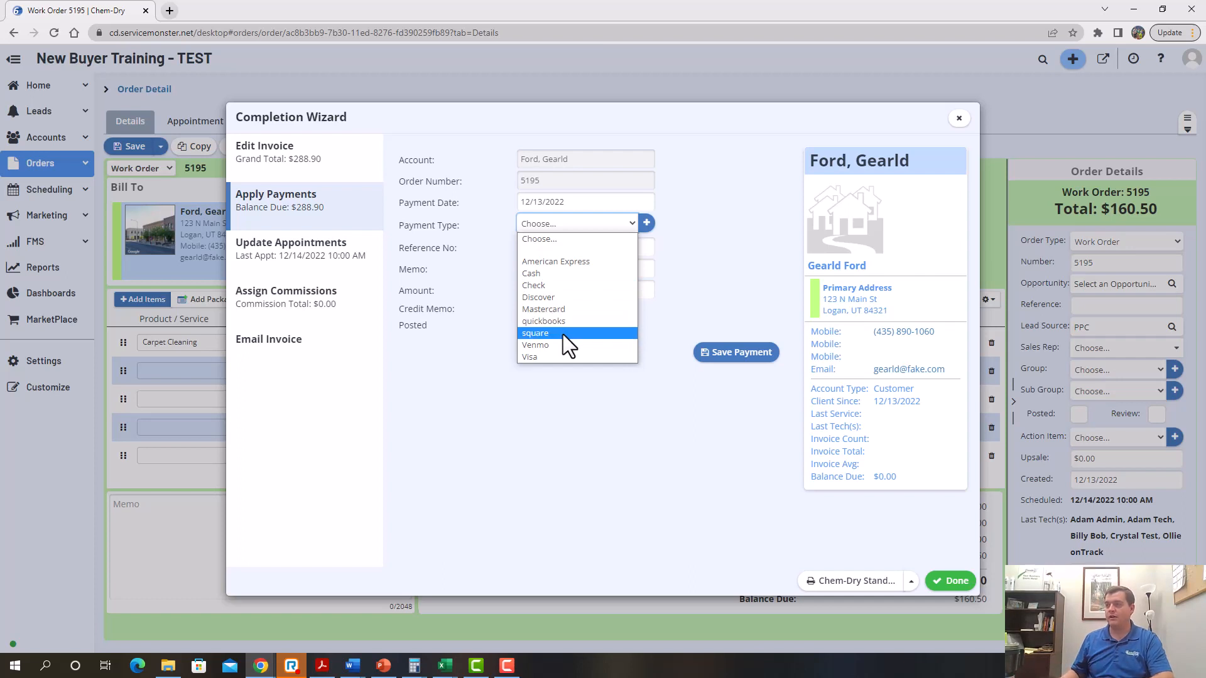
{"action": "left_click", "coordinate": [549, 357]}
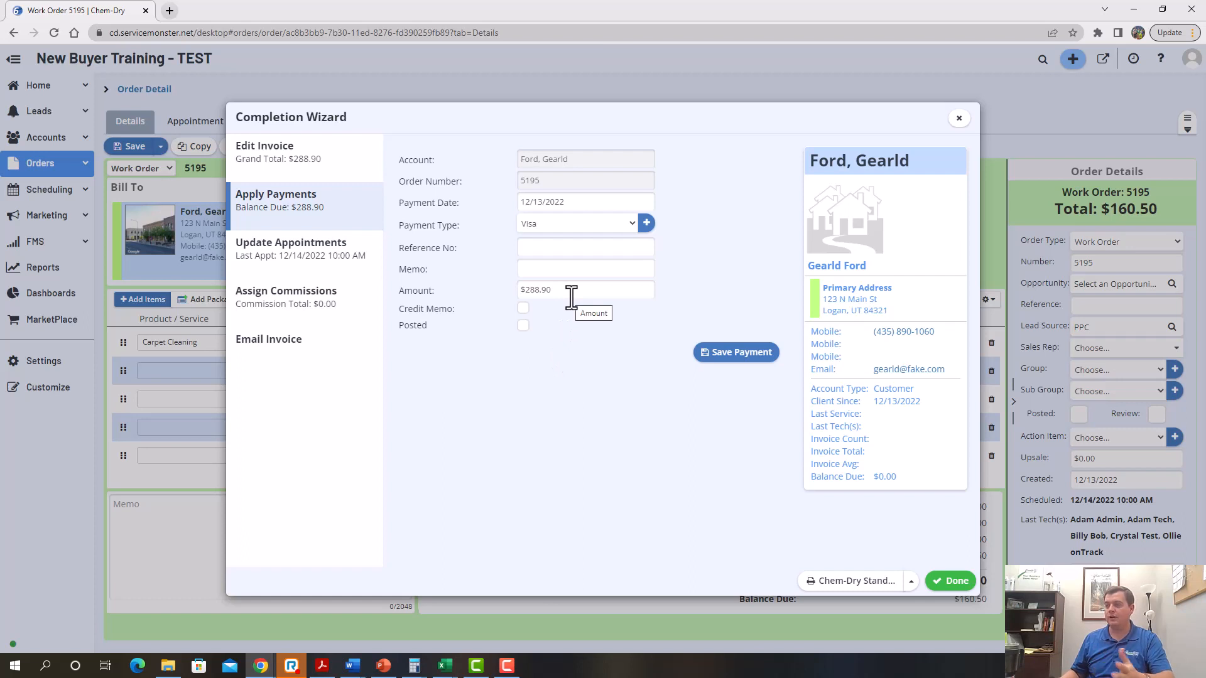
{"action": "left_click", "coordinate": [734, 353]}
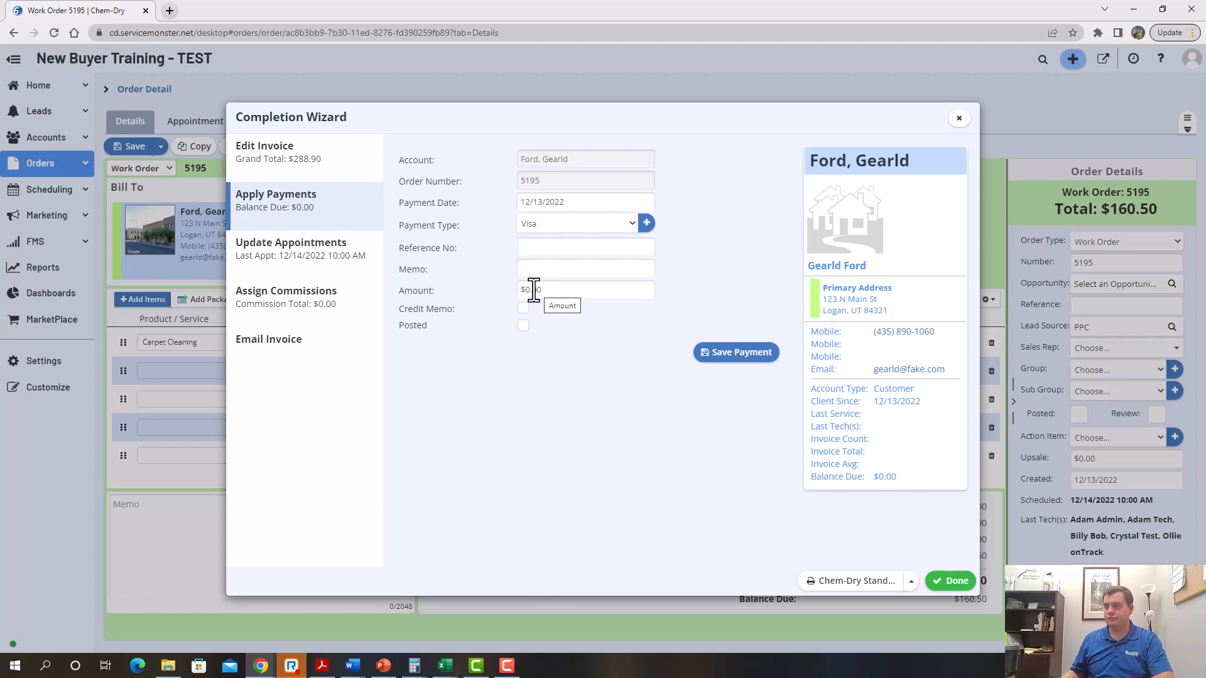
{"action": "left_click", "coordinate": [327, 258]}
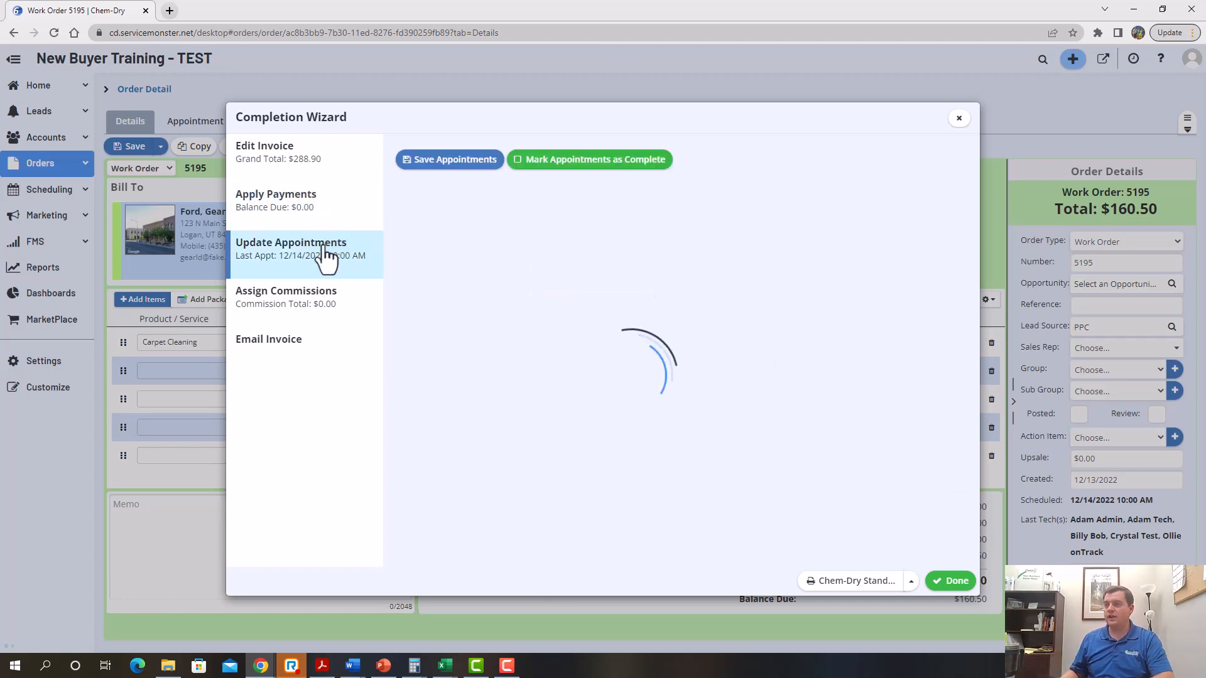
Mark the December 14 appointment as Complete and save it
{"action": "left_click", "coordinate": [522, 162]}
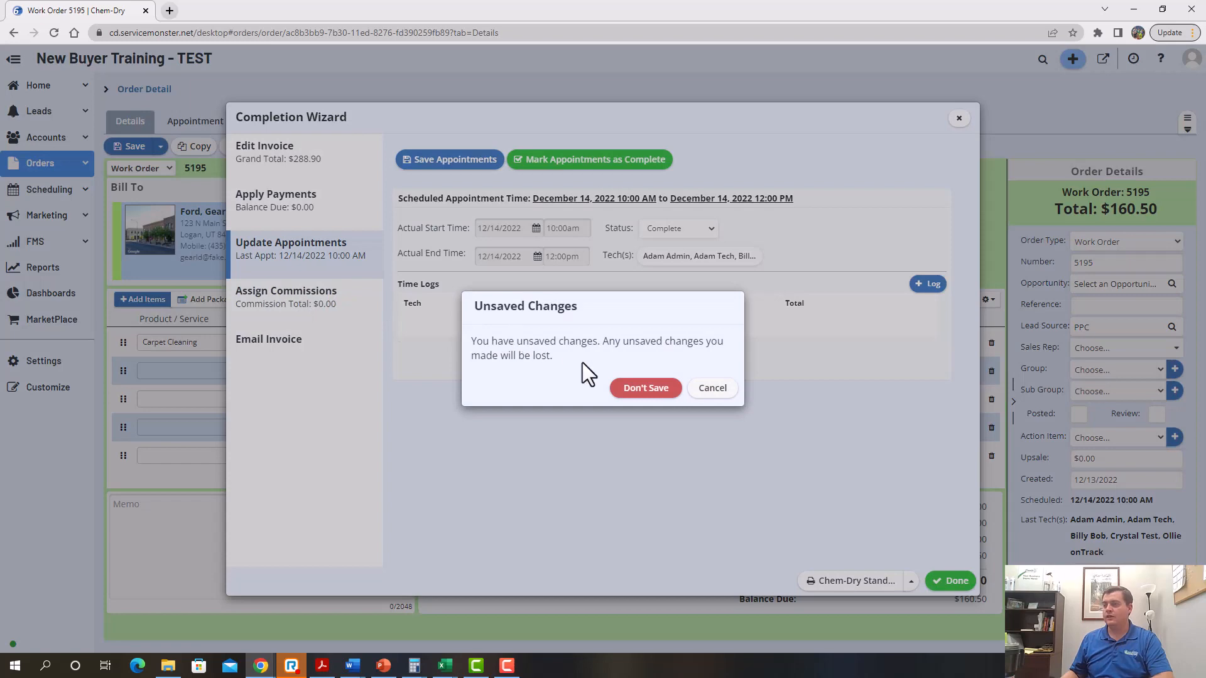
{"action": "left_click", "coordinate": [714, 390]}
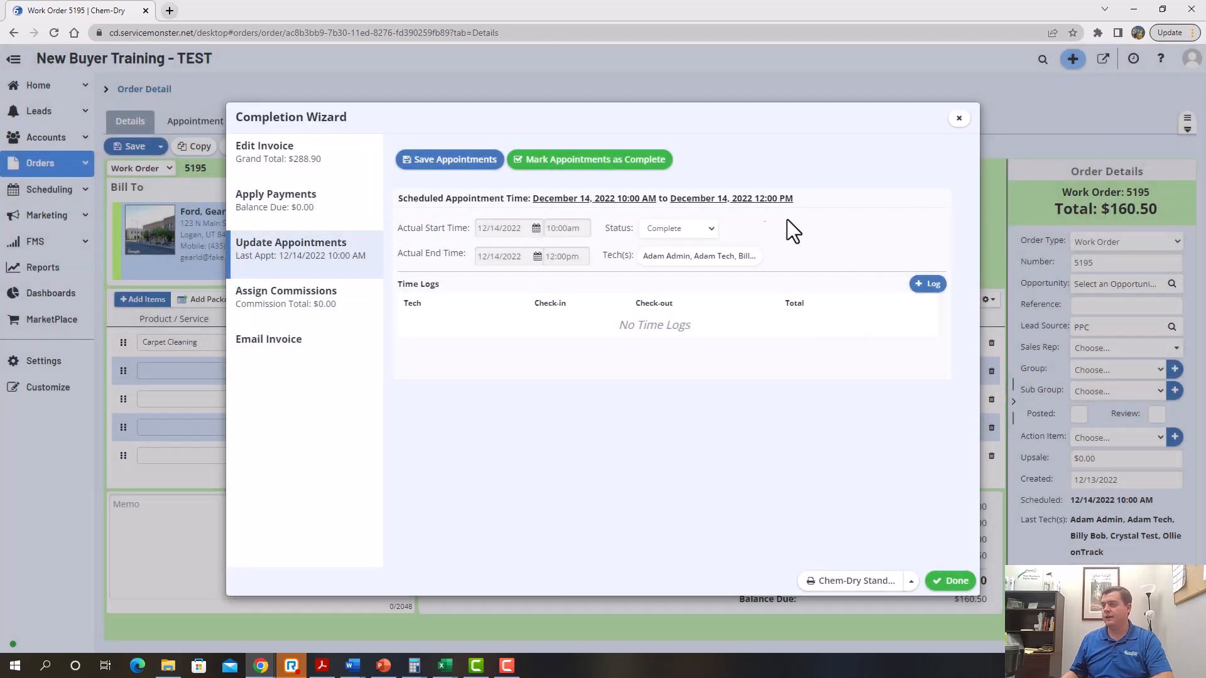
{"action": "left_click", "coordinate": [444, 164]}
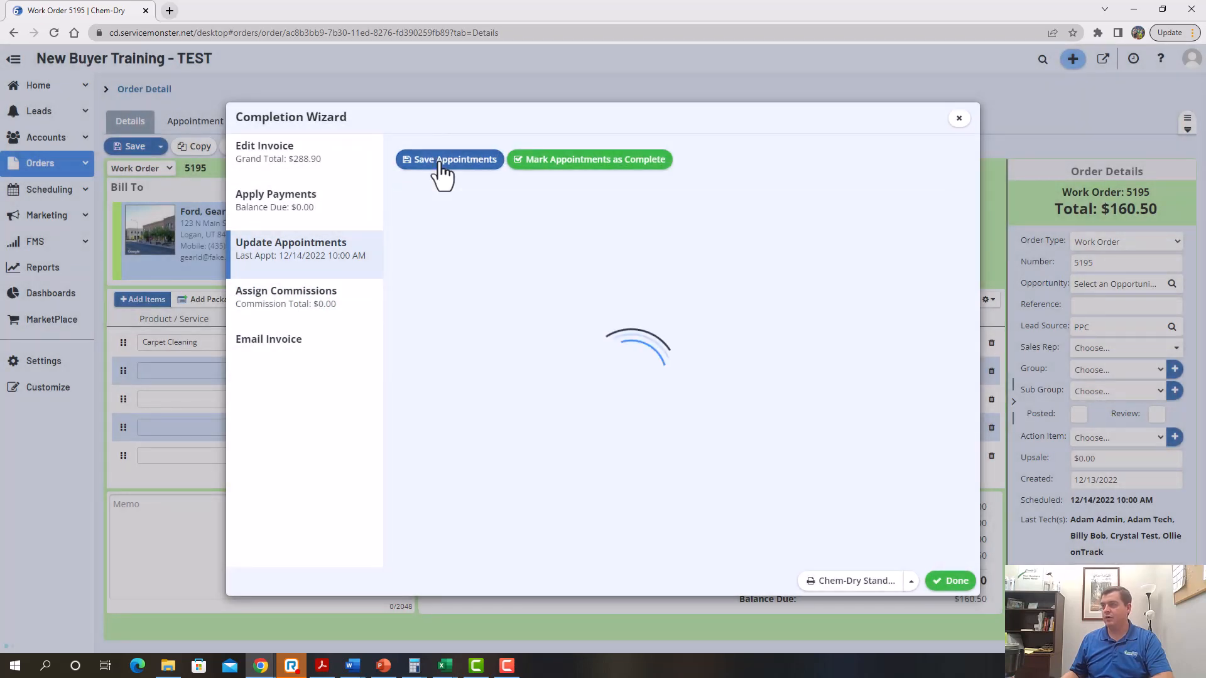
Review the commission records for the order before emailing the invoice
{"action": "left_click", "coordinate": [289, 304]}
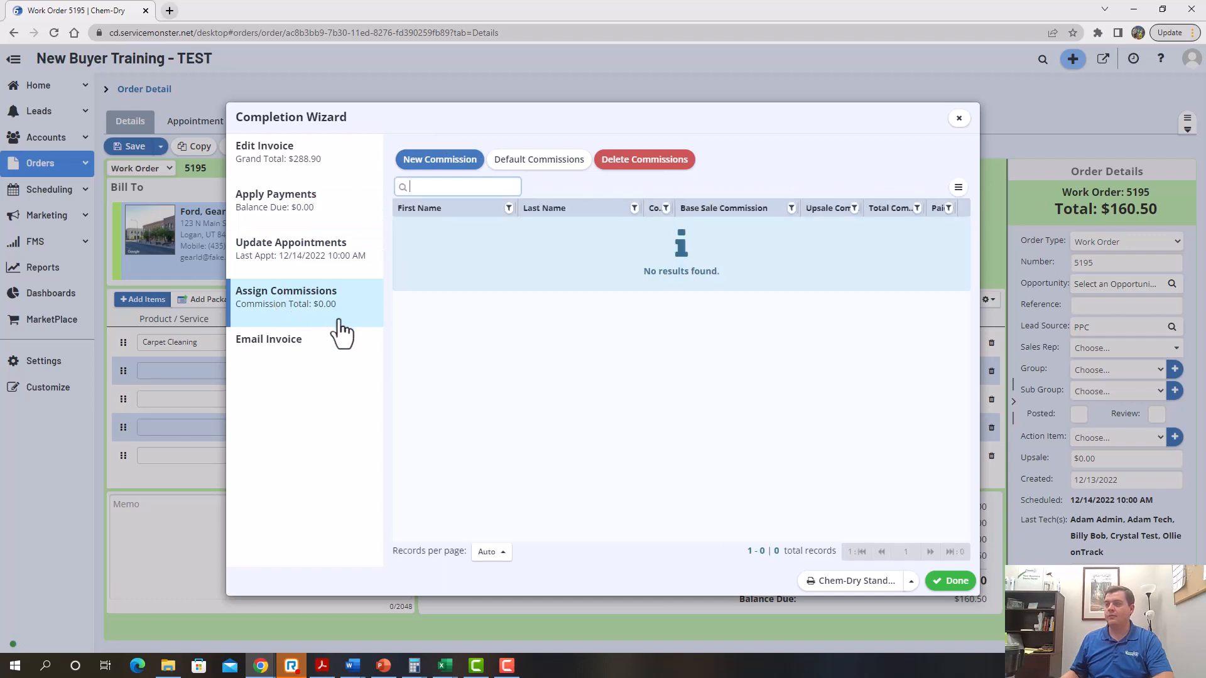
{"action": "left_click", "coordinate": [442, 193]}
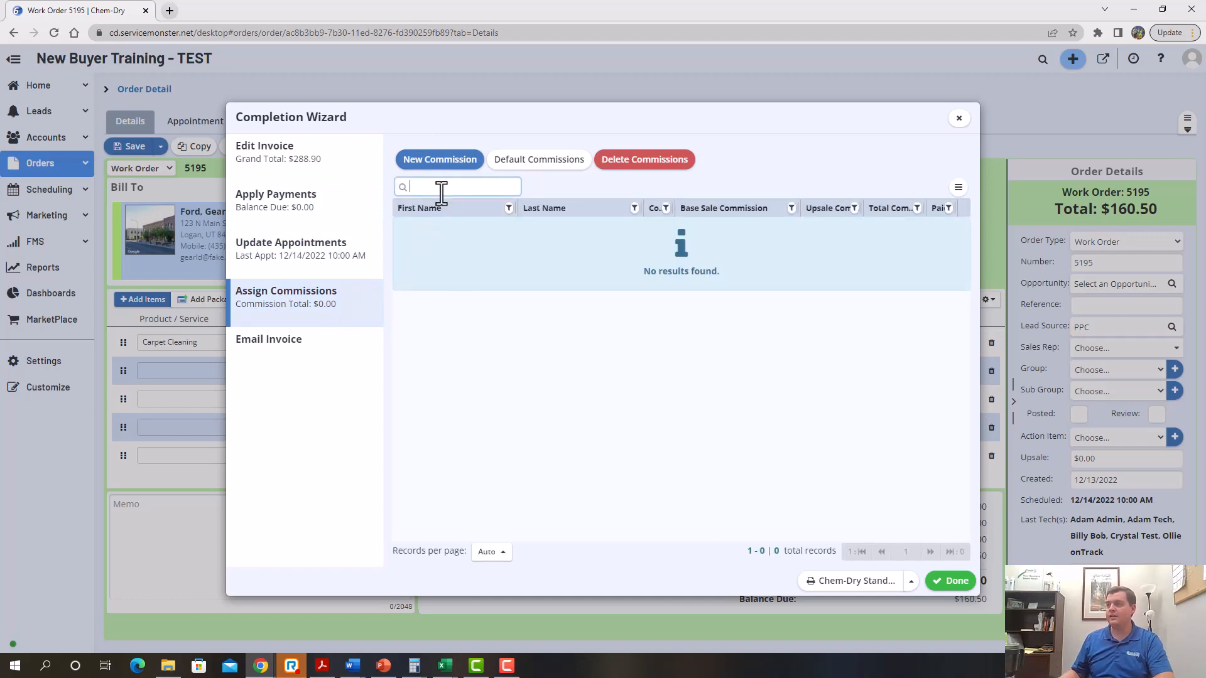
{"action": "left_click", "coordinate": [300, 356]}
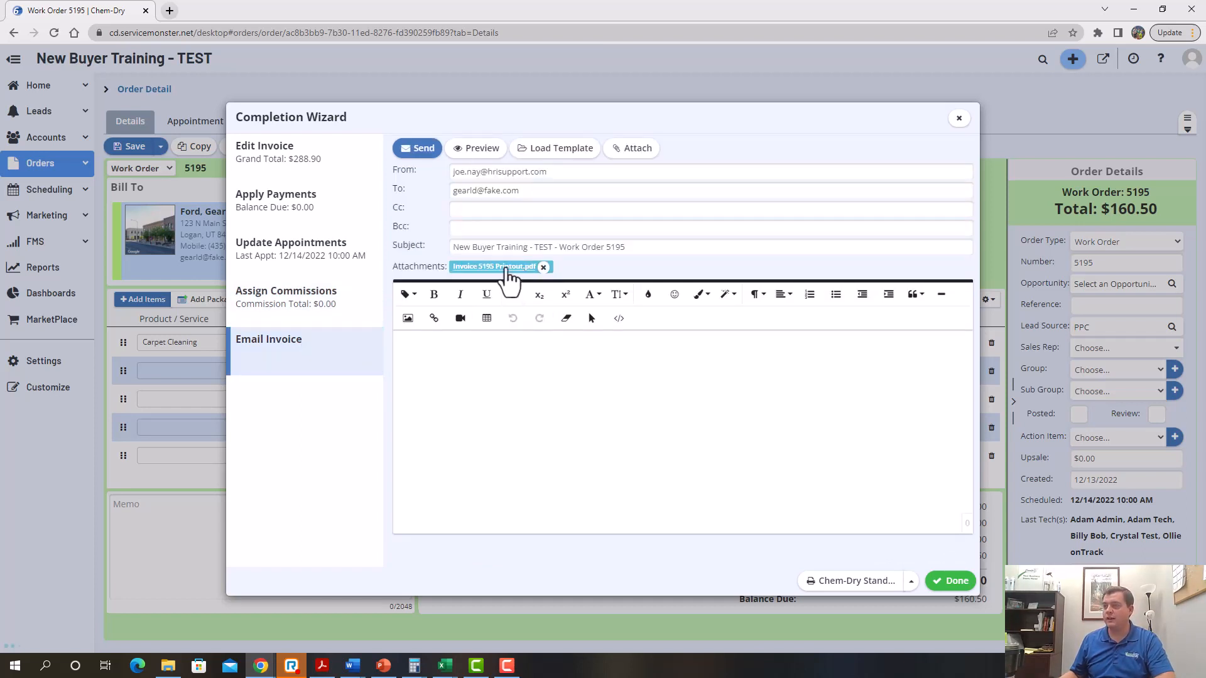
Check the attached Invoice 5195 PDF and load the 'Thank you - Invoice Attached' template
{"action": "left_click", "coordinate": [495, 267]}
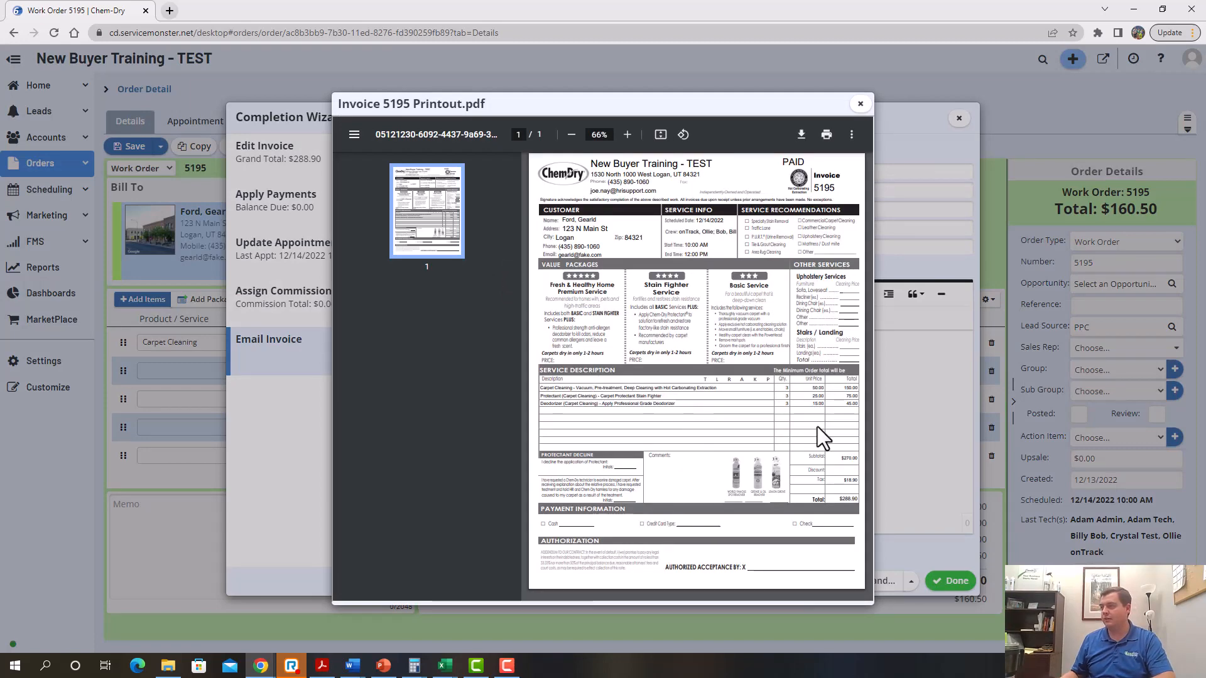
{"action": "left_click", "coordinate": [860, 103]}
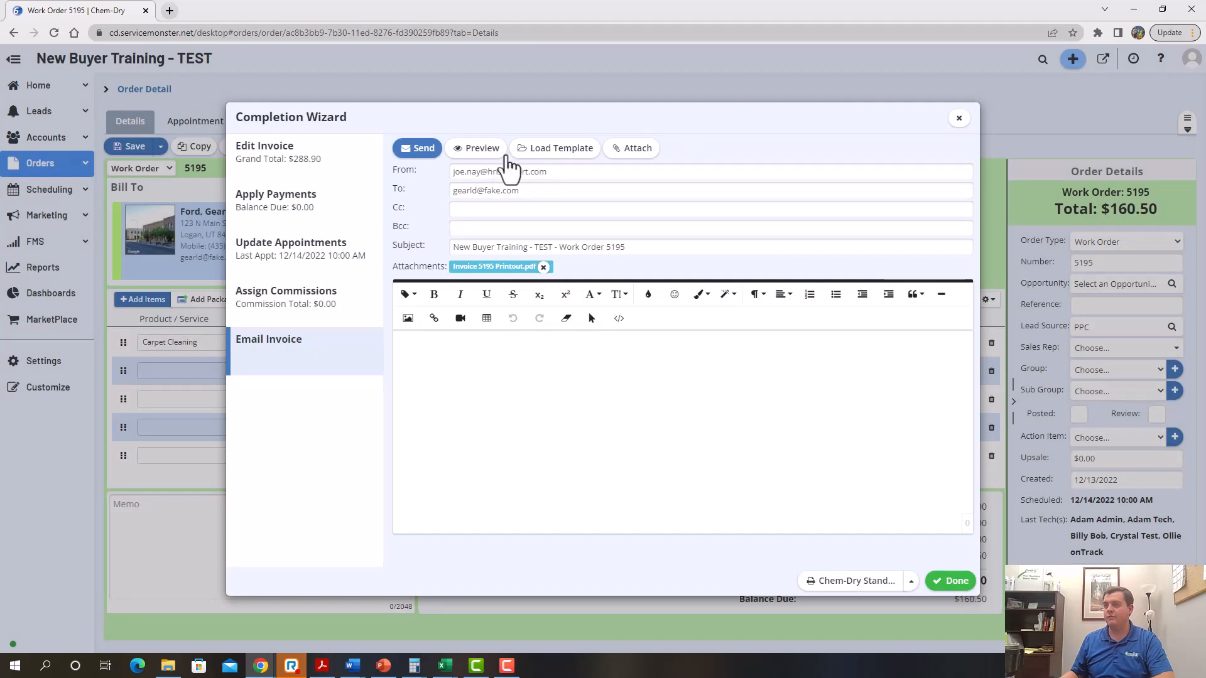
{"action": "left_click", "coordinate": [557, 150]}
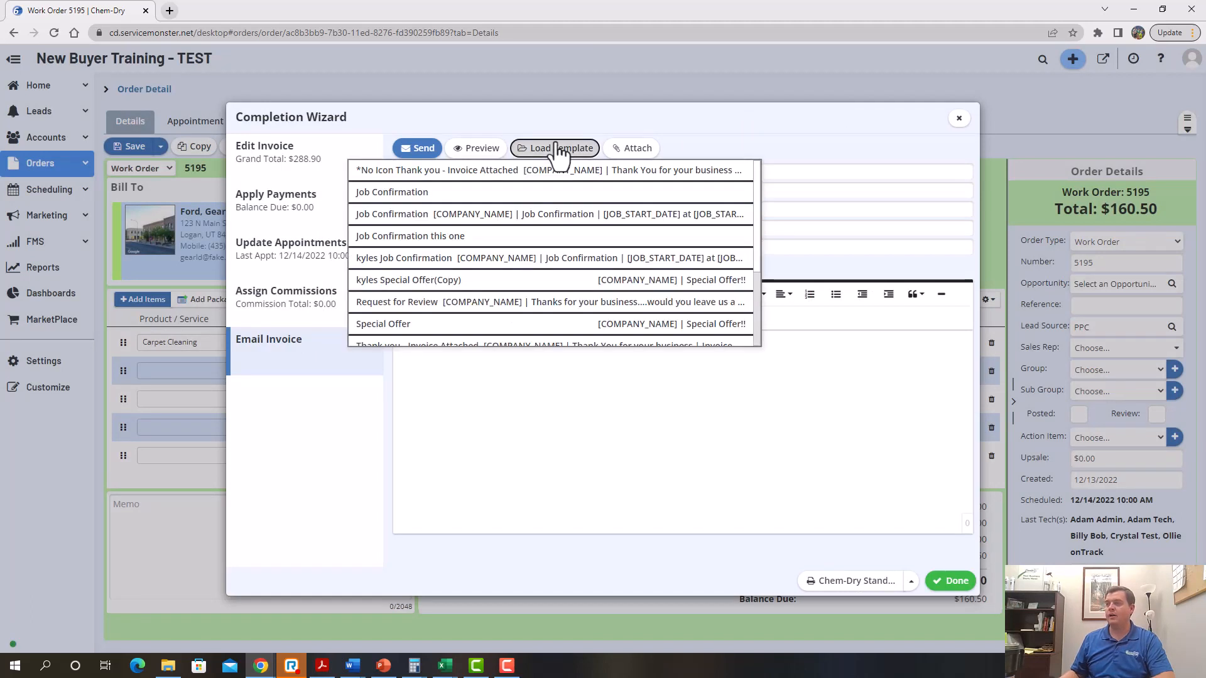
{"action": "scroll", "coordinate": [454, 310], "scroll_direction": "down", "scroll_amount": 1}
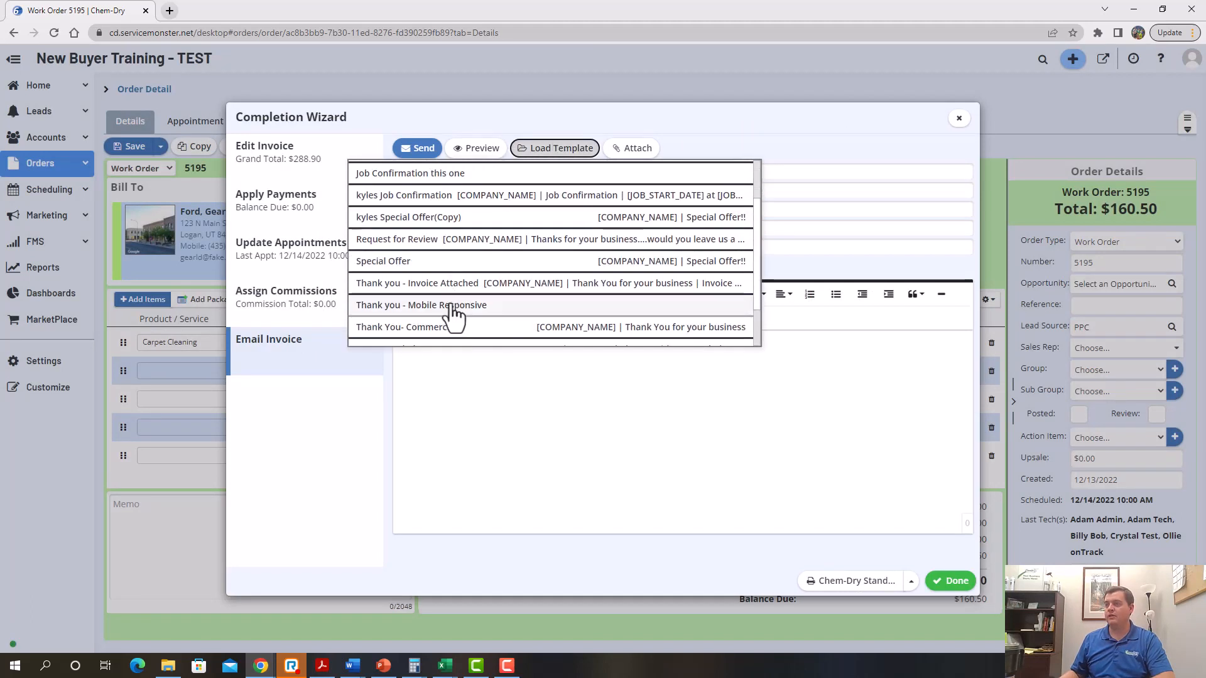
{"action": "left_click", "coordinate": [443, 286]}
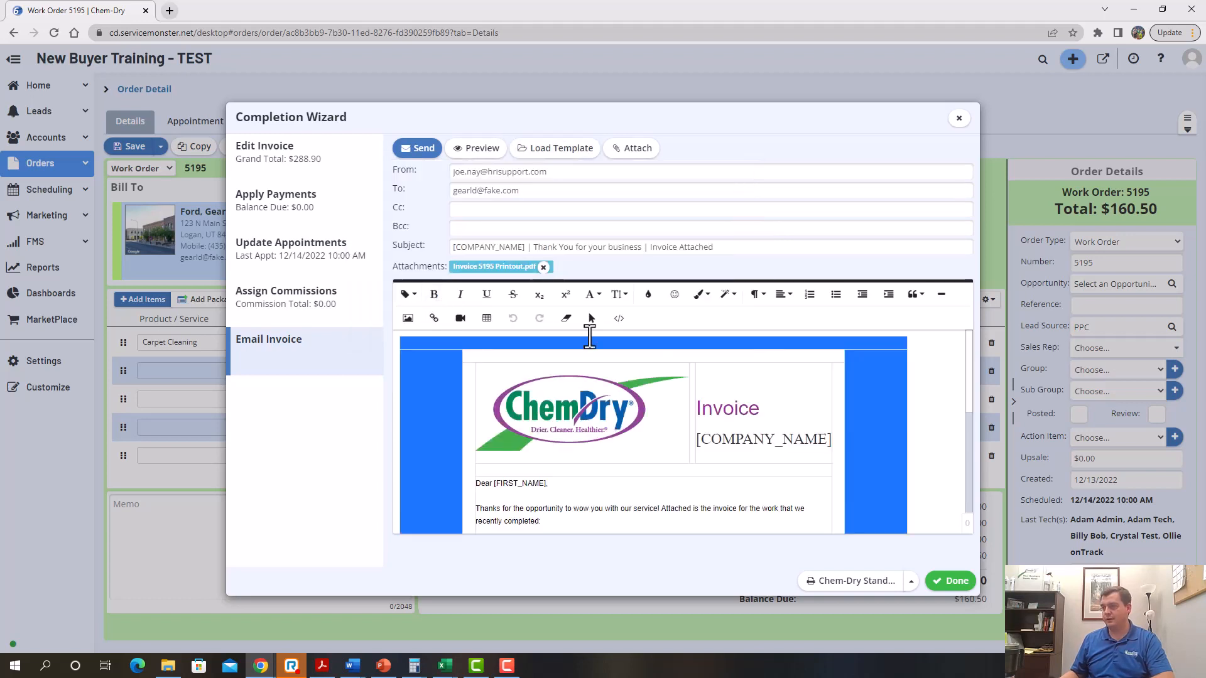
Preview the invoice email, then send it and finish the order
{"action": "left_click", "coordinate": [477, 148]}
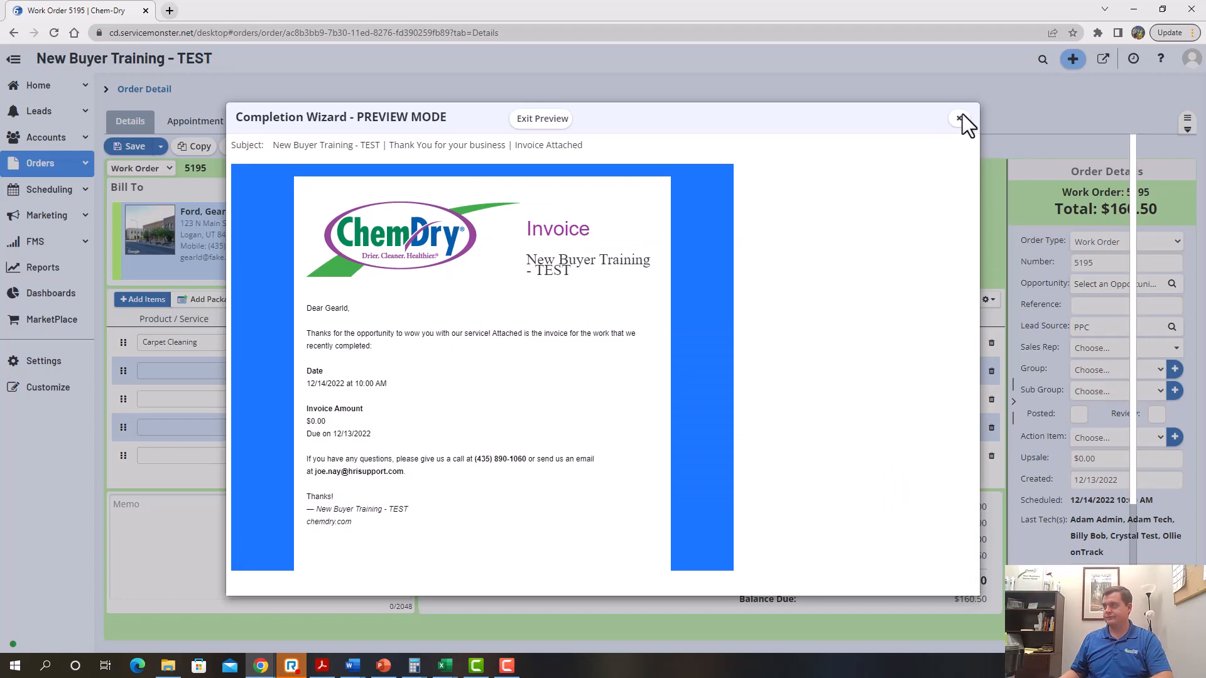
{"action": "left_click", "coordinate": [541, 119]}
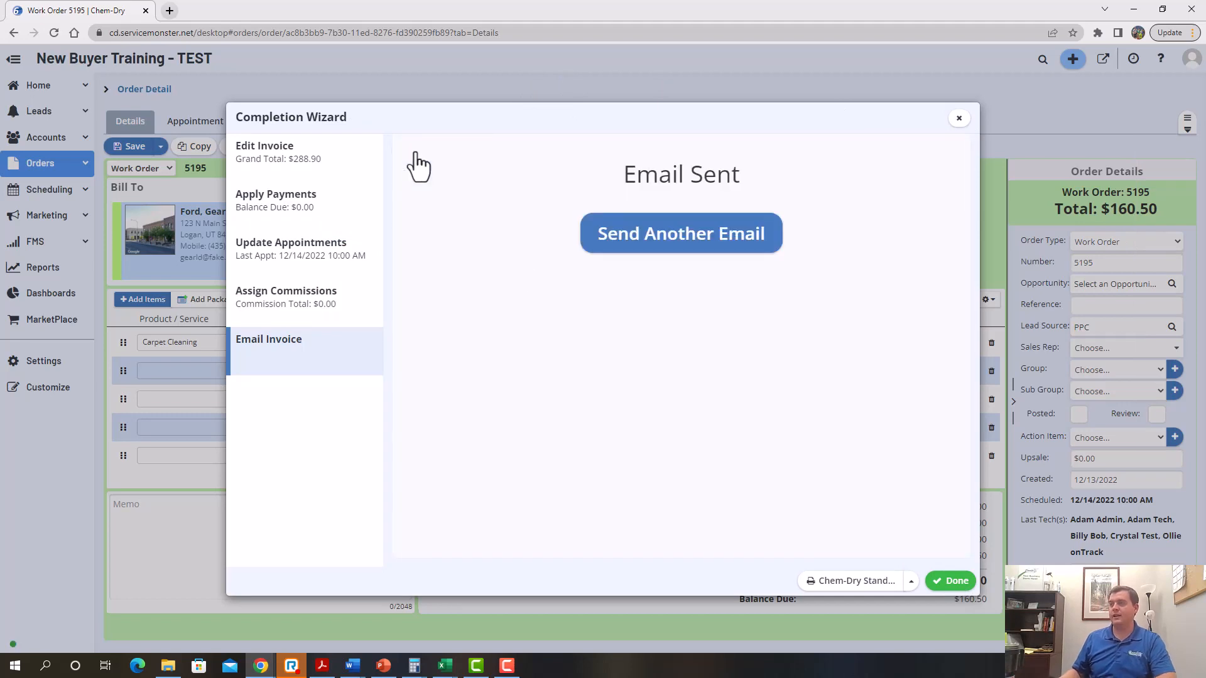
{"action": "left_click", "coordinate": [941, 582]}
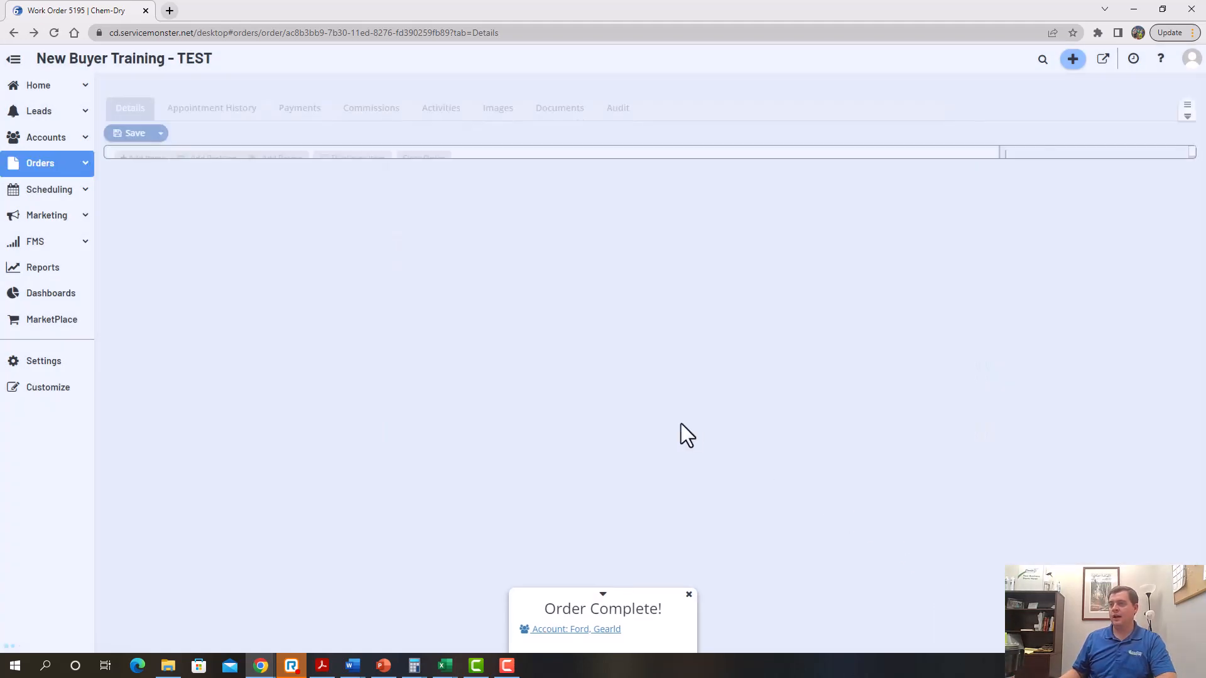